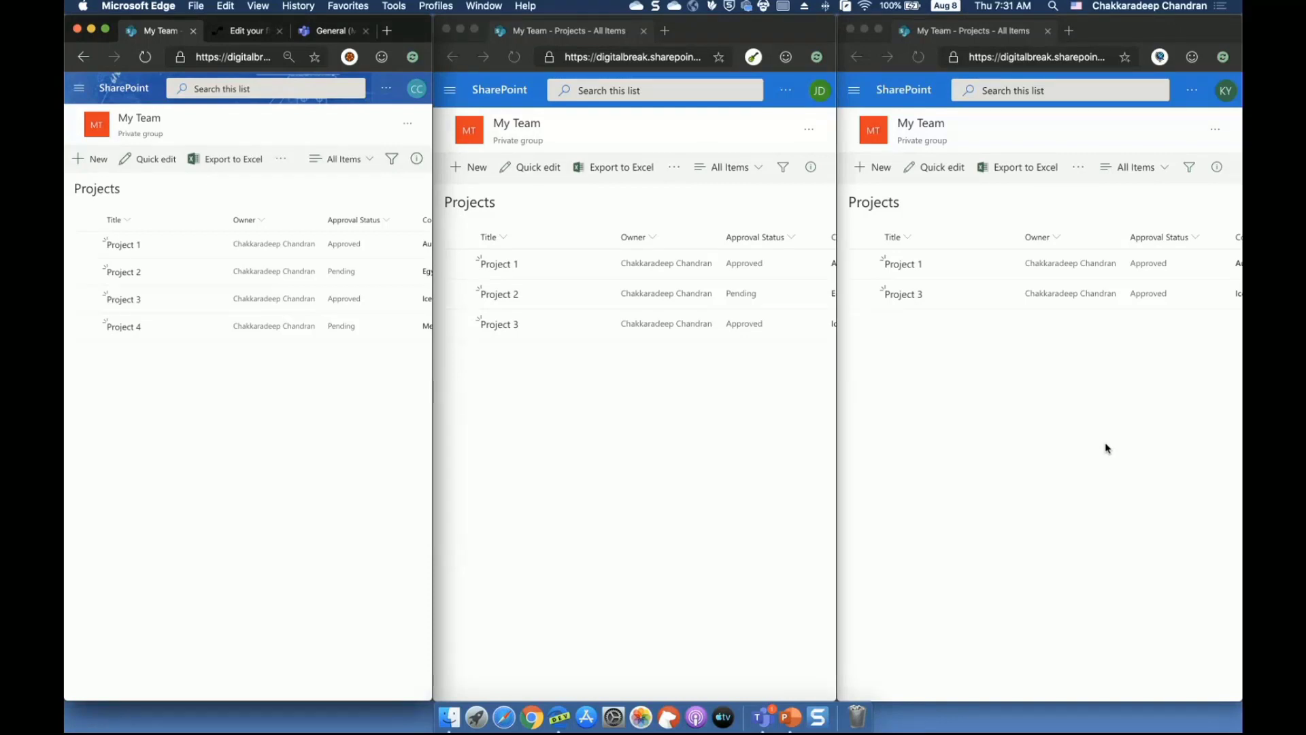
Open the Projects list's advanced settings from site settings and scroll through them
left_click(411, 128)
left_click(389, 100)
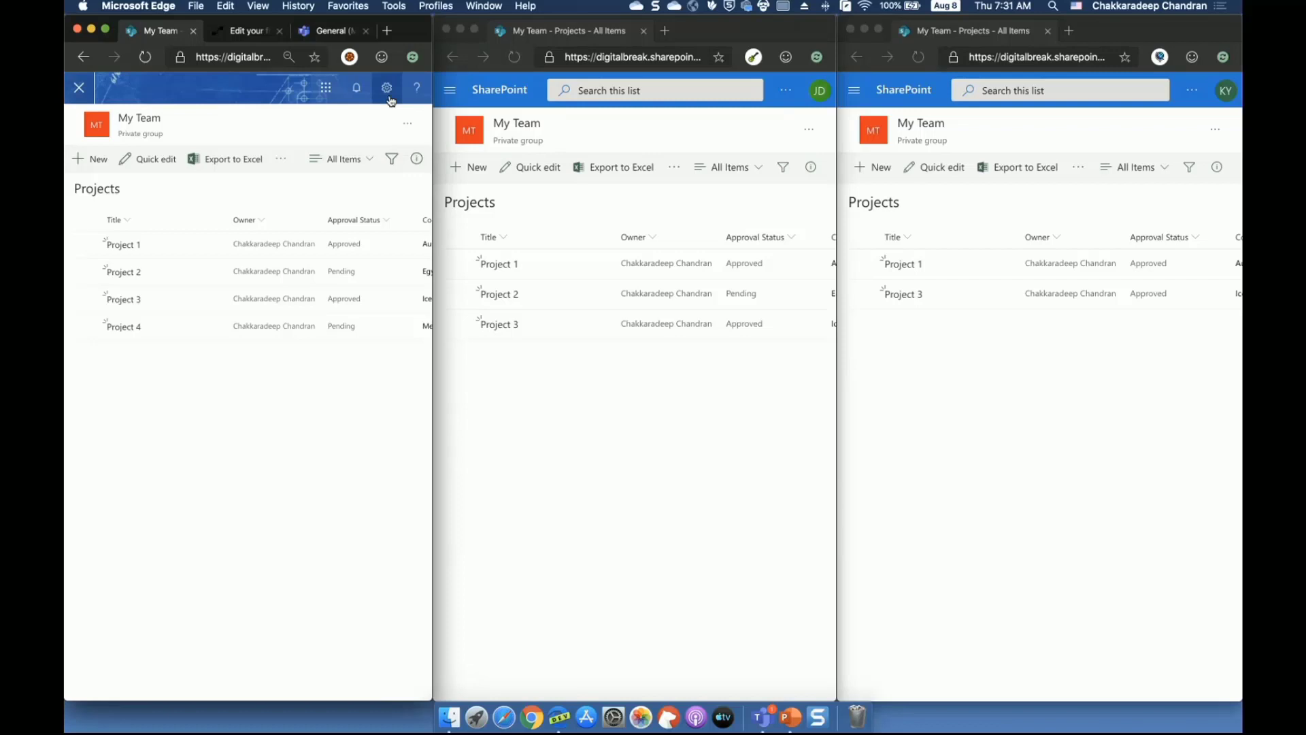
left_click(388, 88)
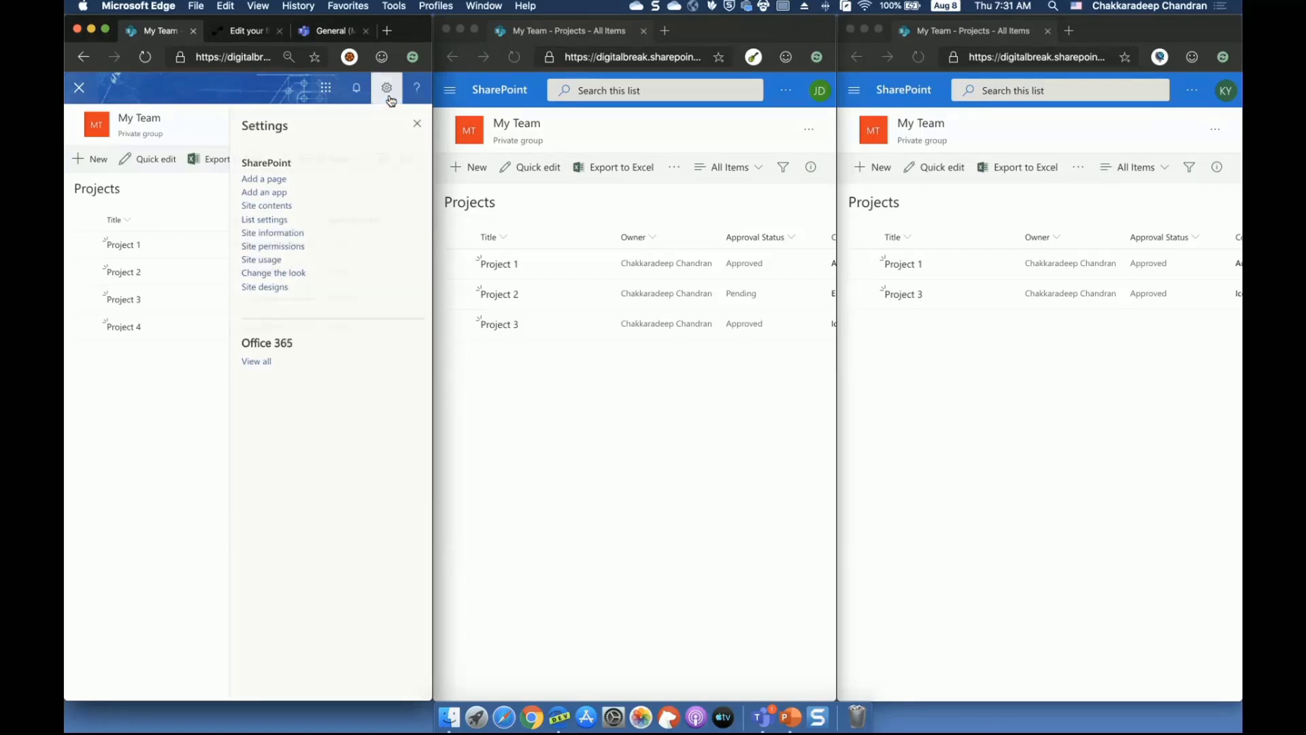
left_click(279, 222)
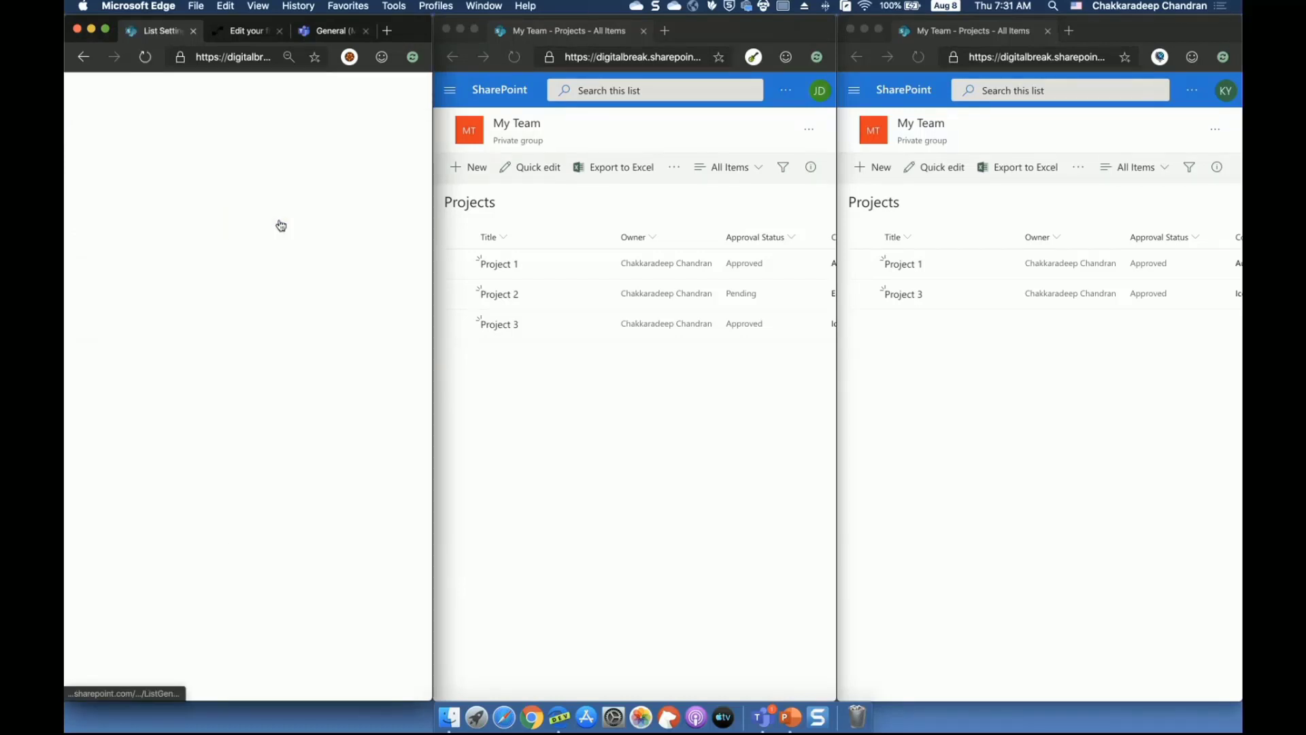
left_click(239, 328)
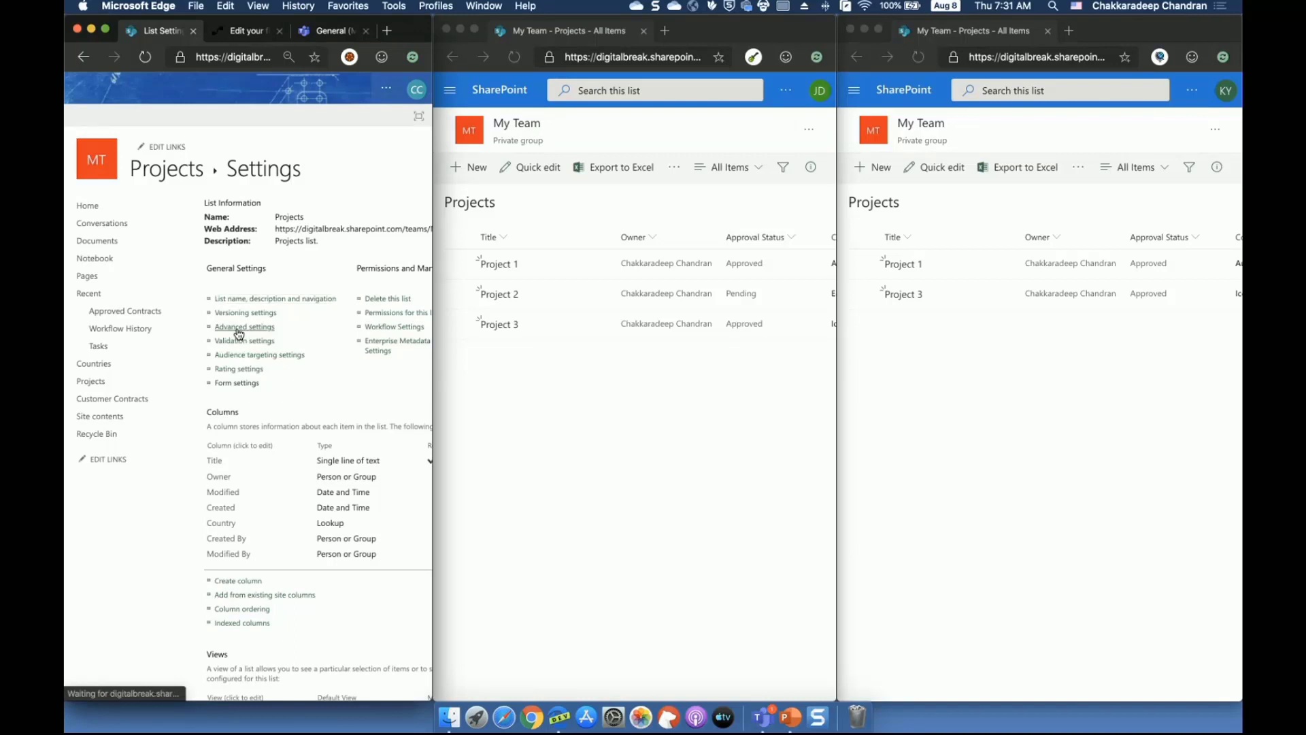
scroll(302, 416, "right", 3)
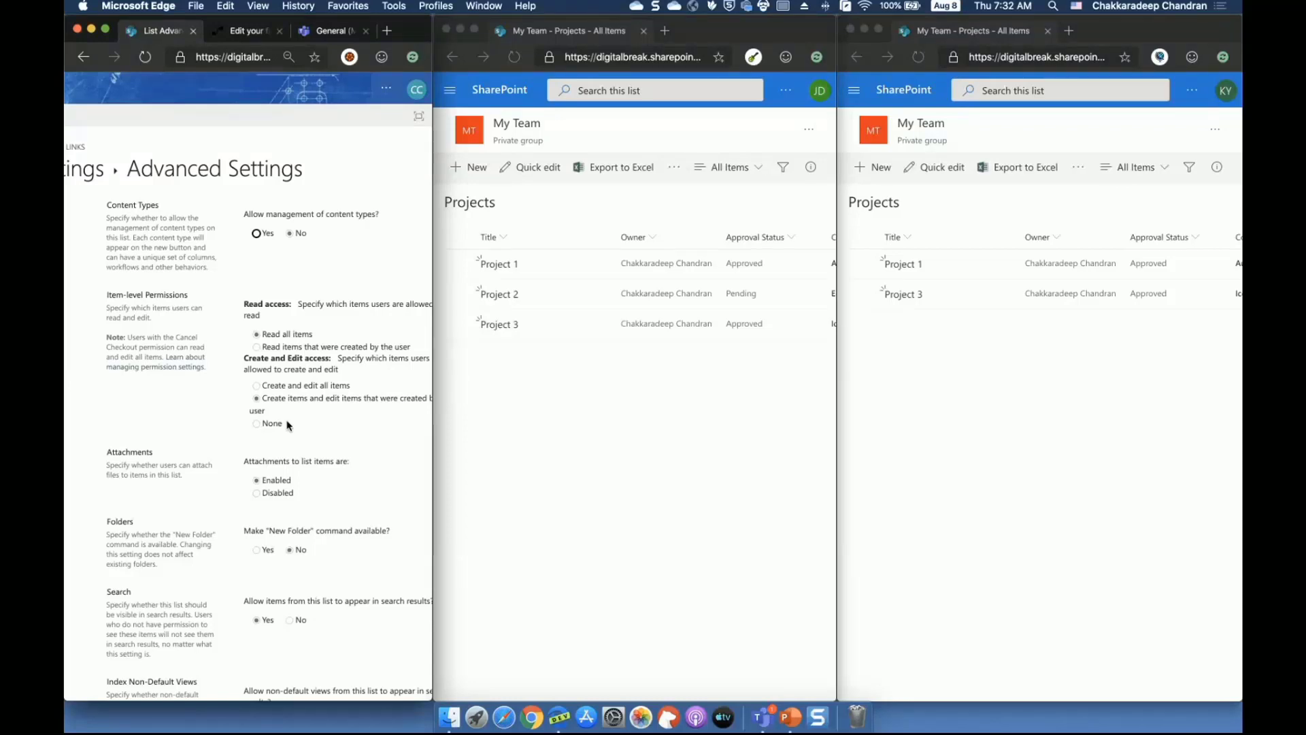
scroll(289, 425, "left", 5)
Go back to the Projects list and scroll across its Approval Status and Country columns
left_click(180, 185)
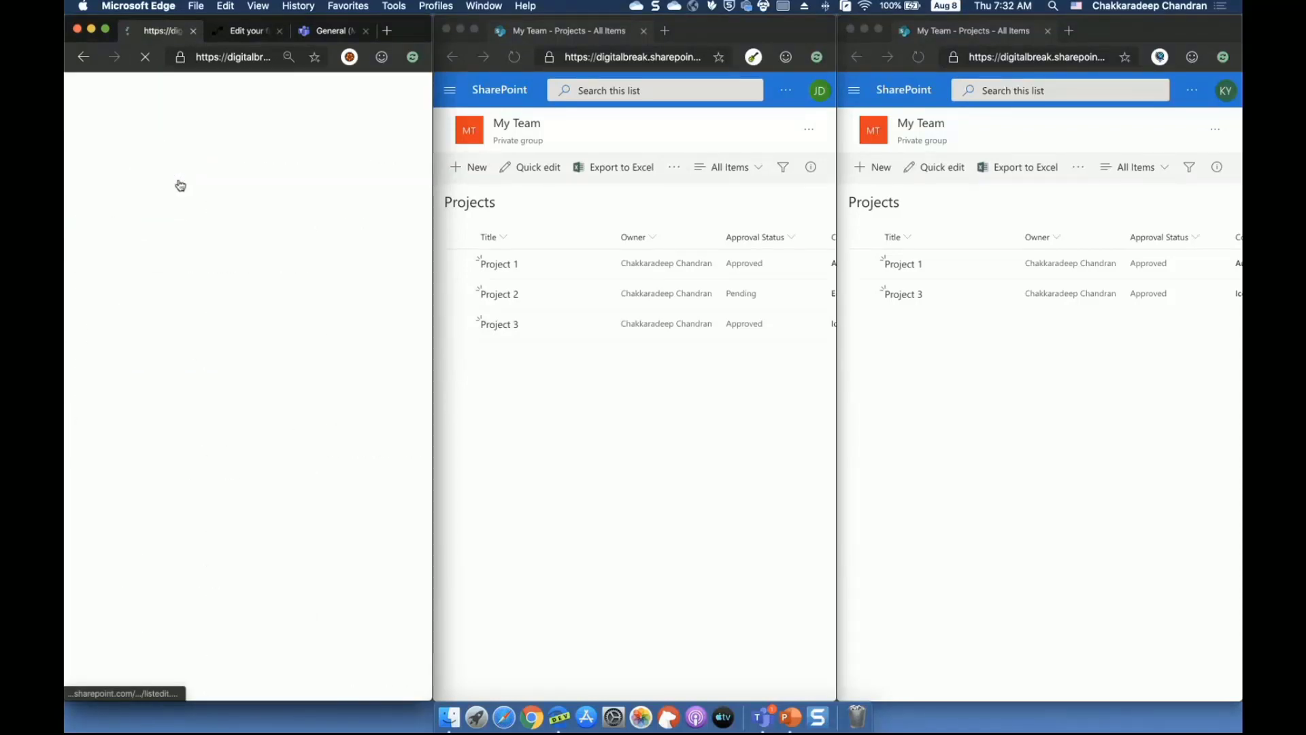
left_click(179, 181)
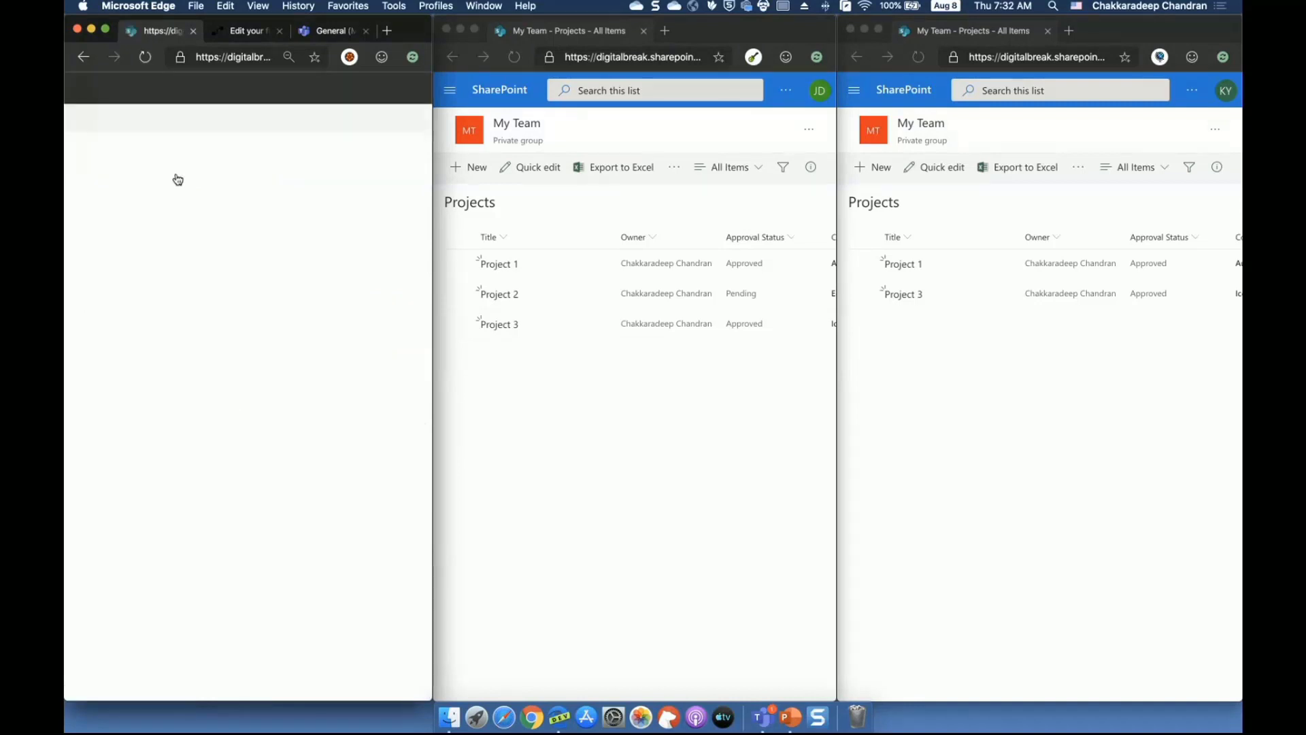
scroll(235, 422, "right", 3)
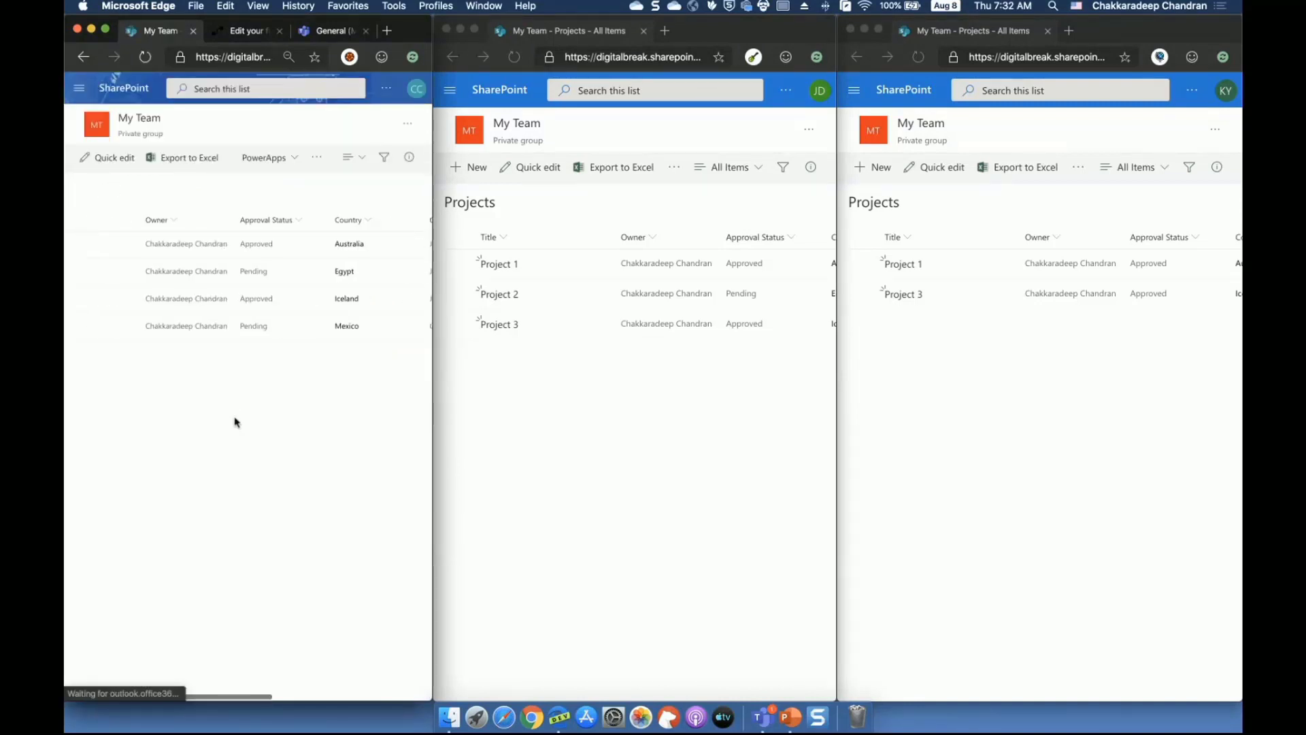
scroll(235, 422, "left", 3)
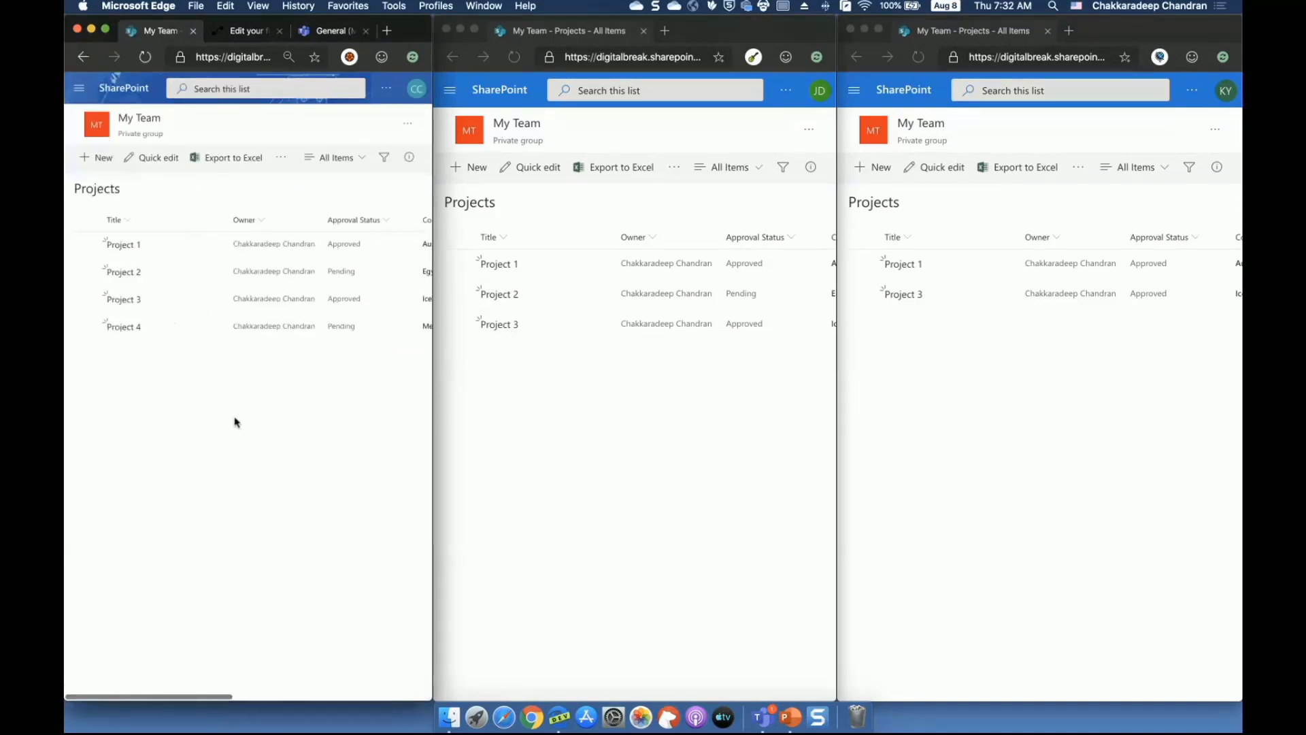
scroll(235, 422, "right", 3)
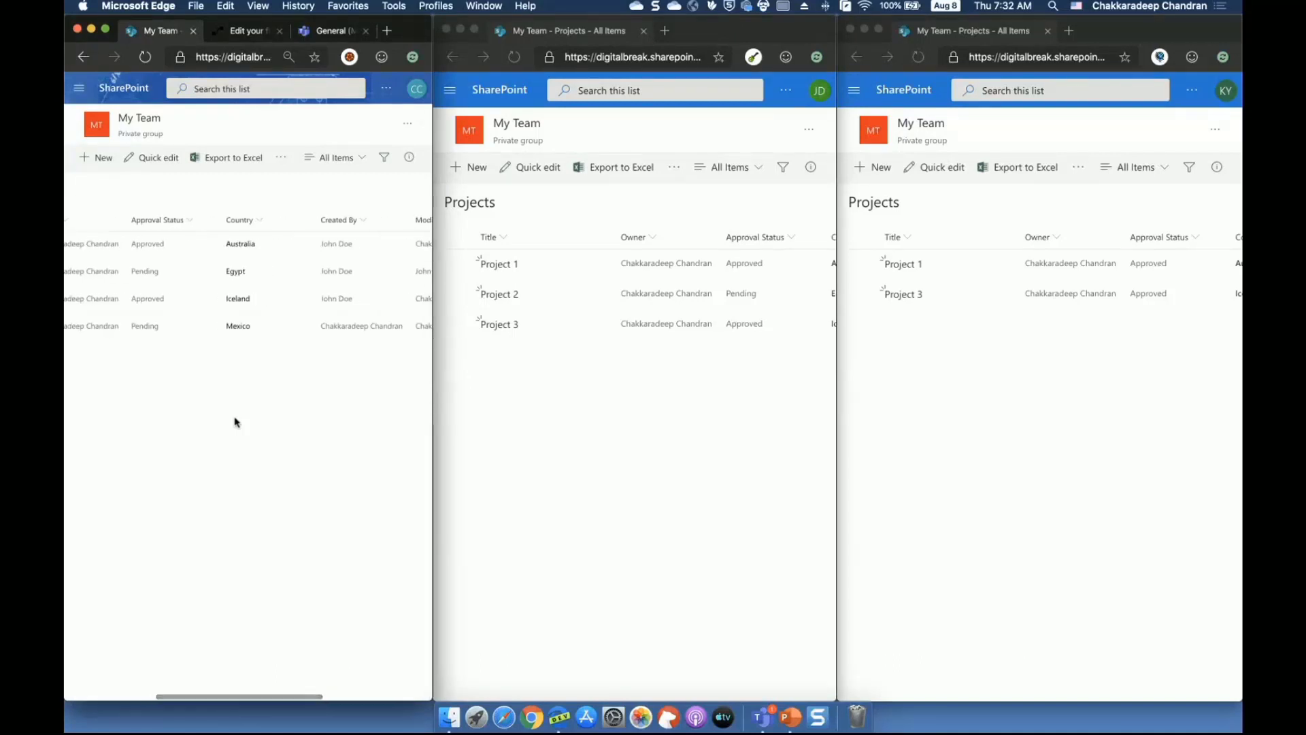
scroll(235, 423, "left", 2)
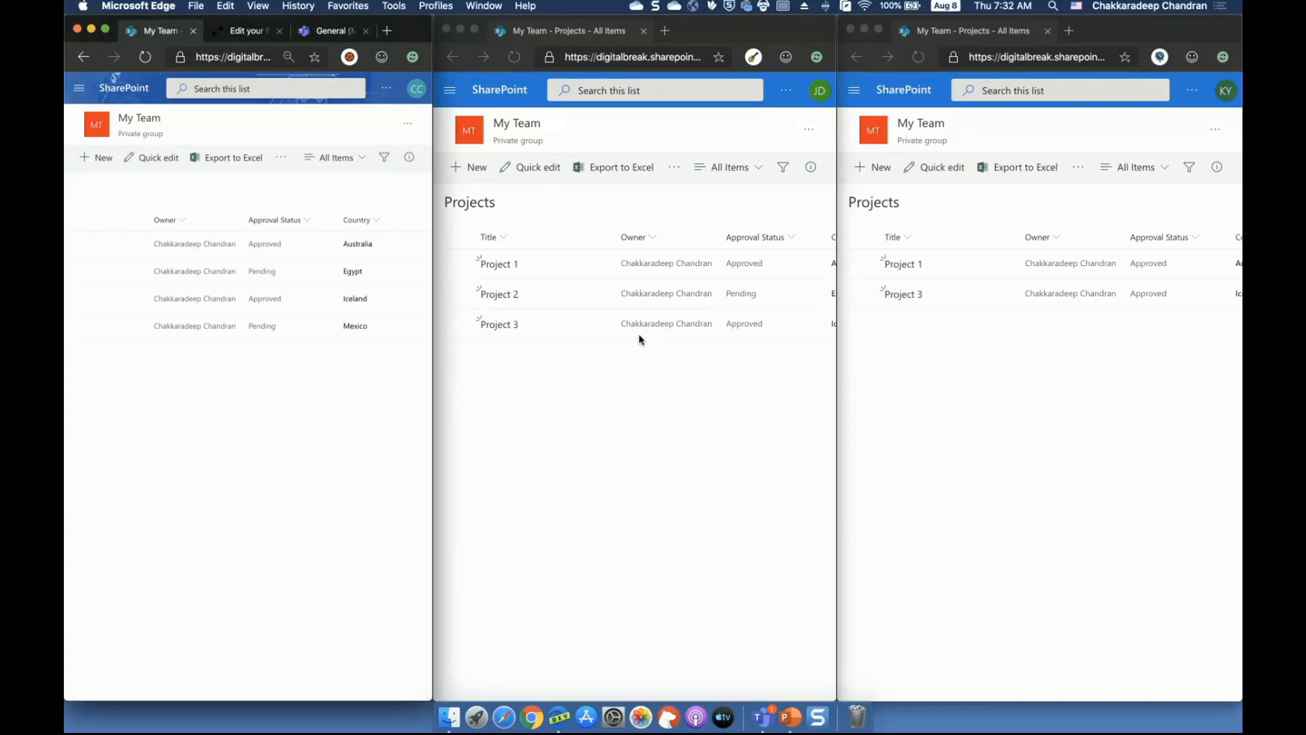
Switch to the team's General channel in Teams and dismiss the desktop notifications prompt
left_click(534, 432)
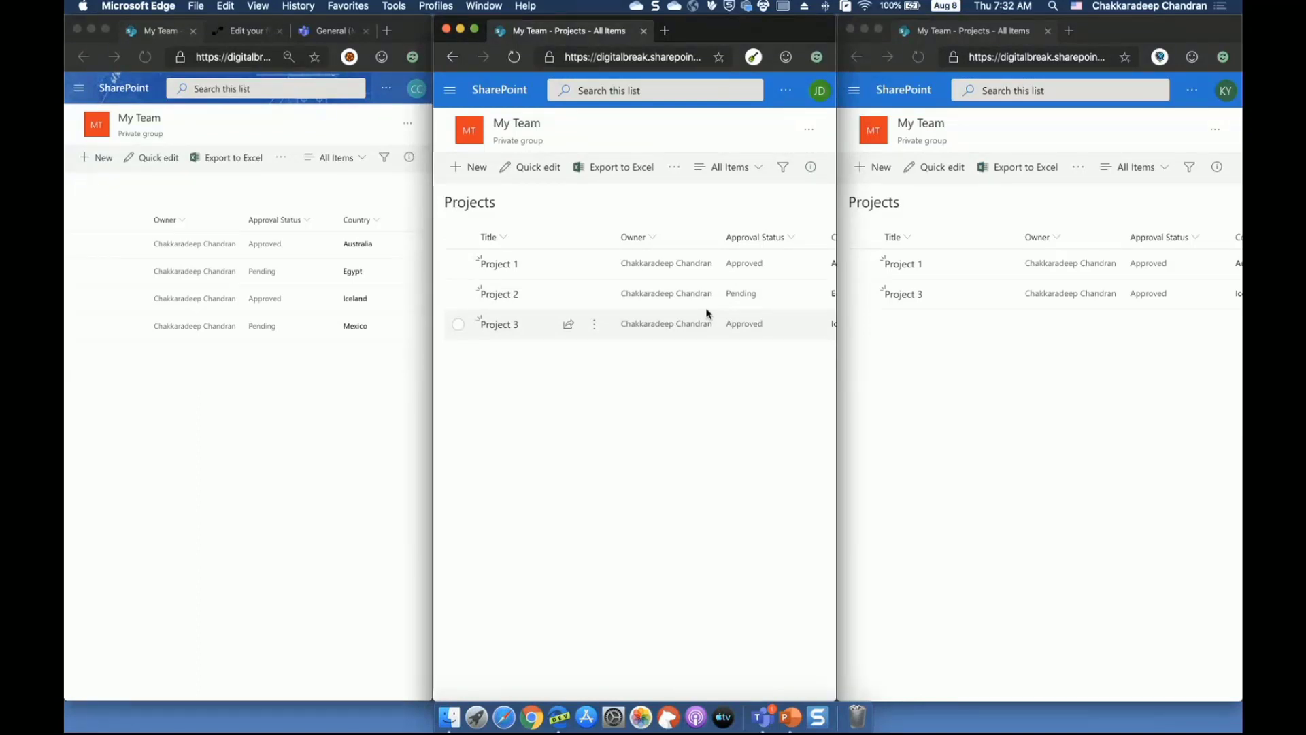
left_click(329, 32)
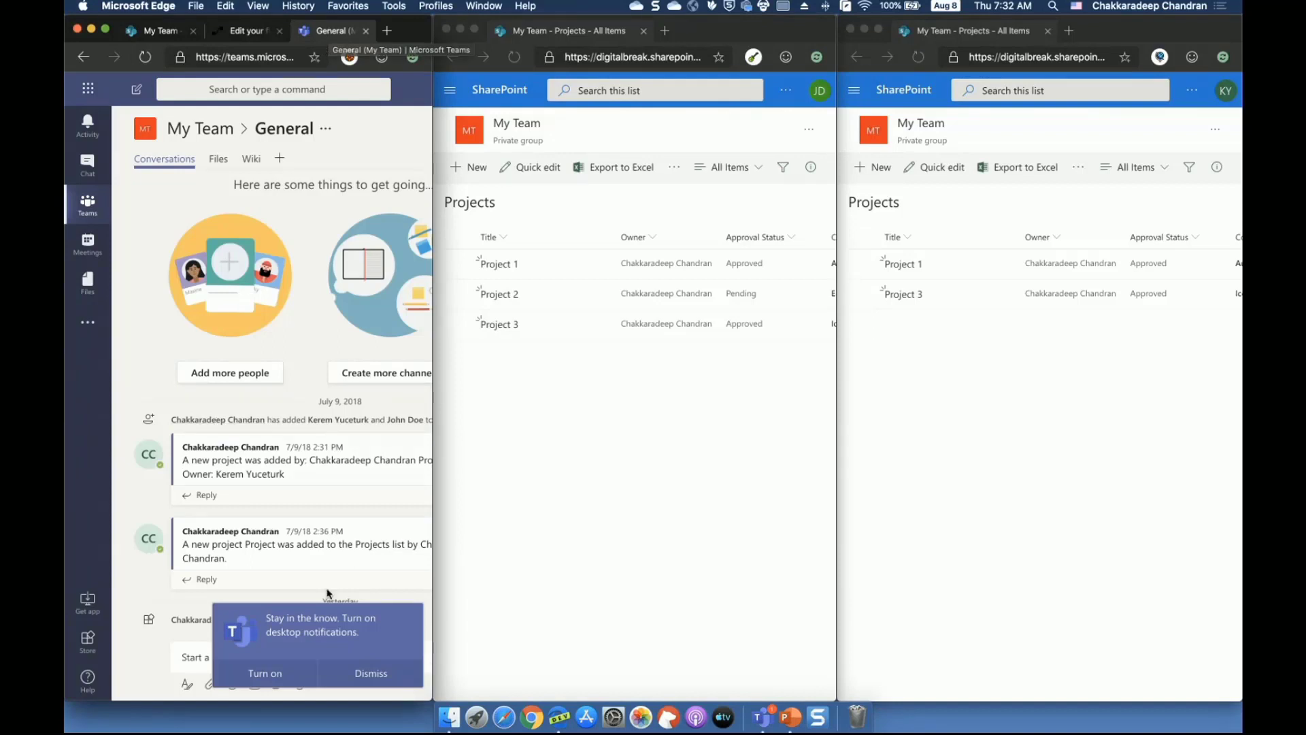
left_click(351, 667)
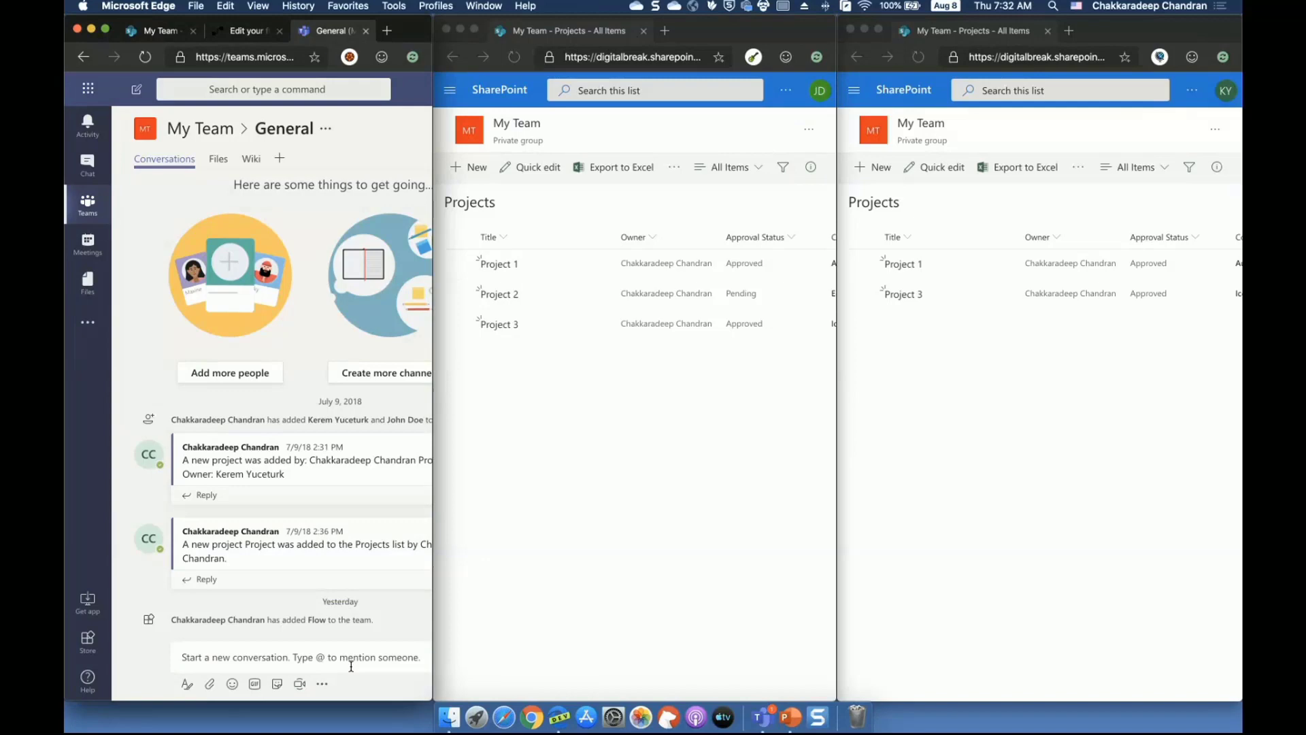
Run the Approve Project flow on the Project 2 item from its Flow menu
left_click(579, 303)
left_click(595, 304)
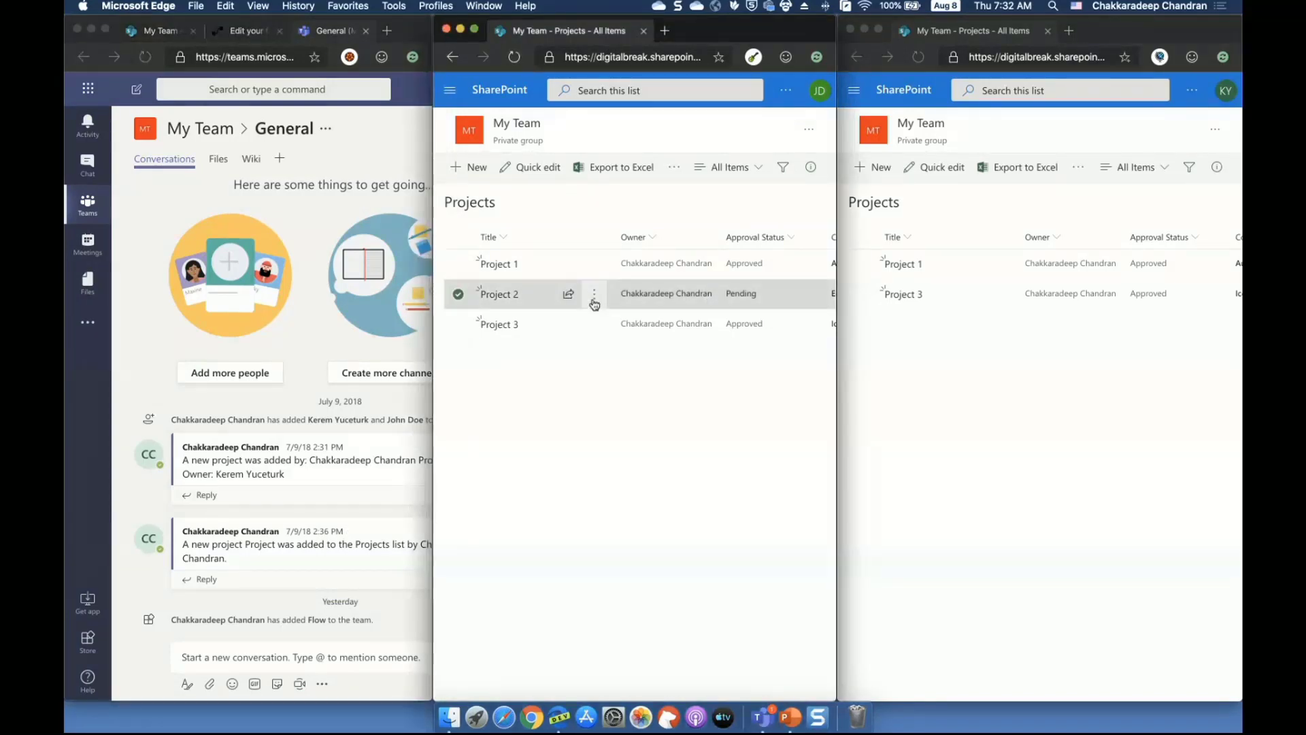
left_click(594, 301)
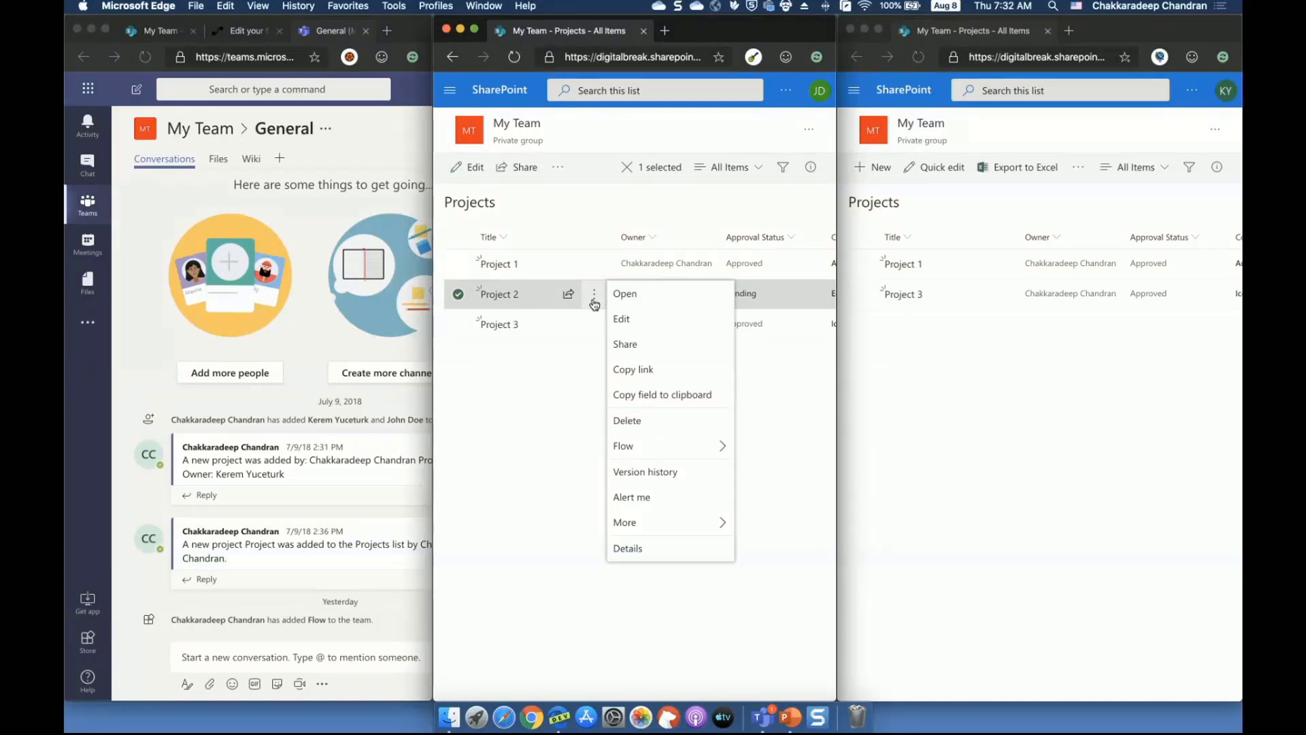
mouse_move(673, 449)
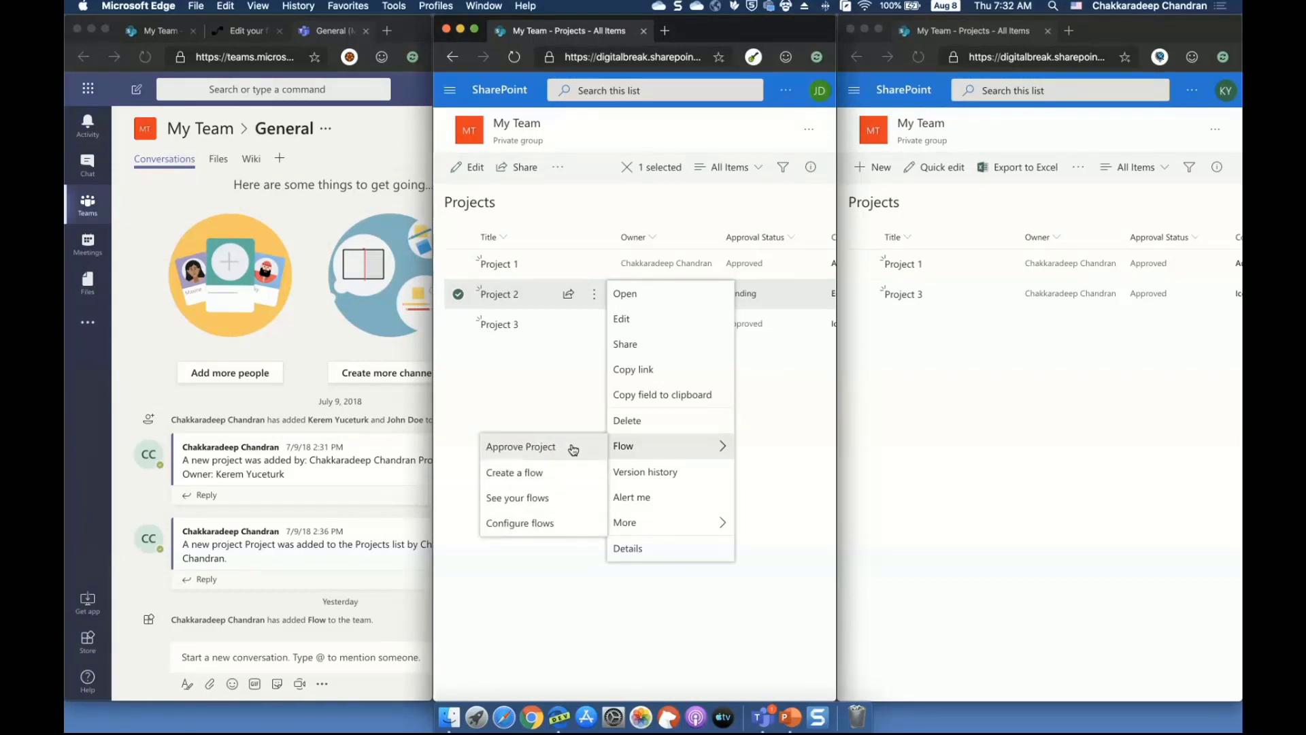
left_click(573, 450)
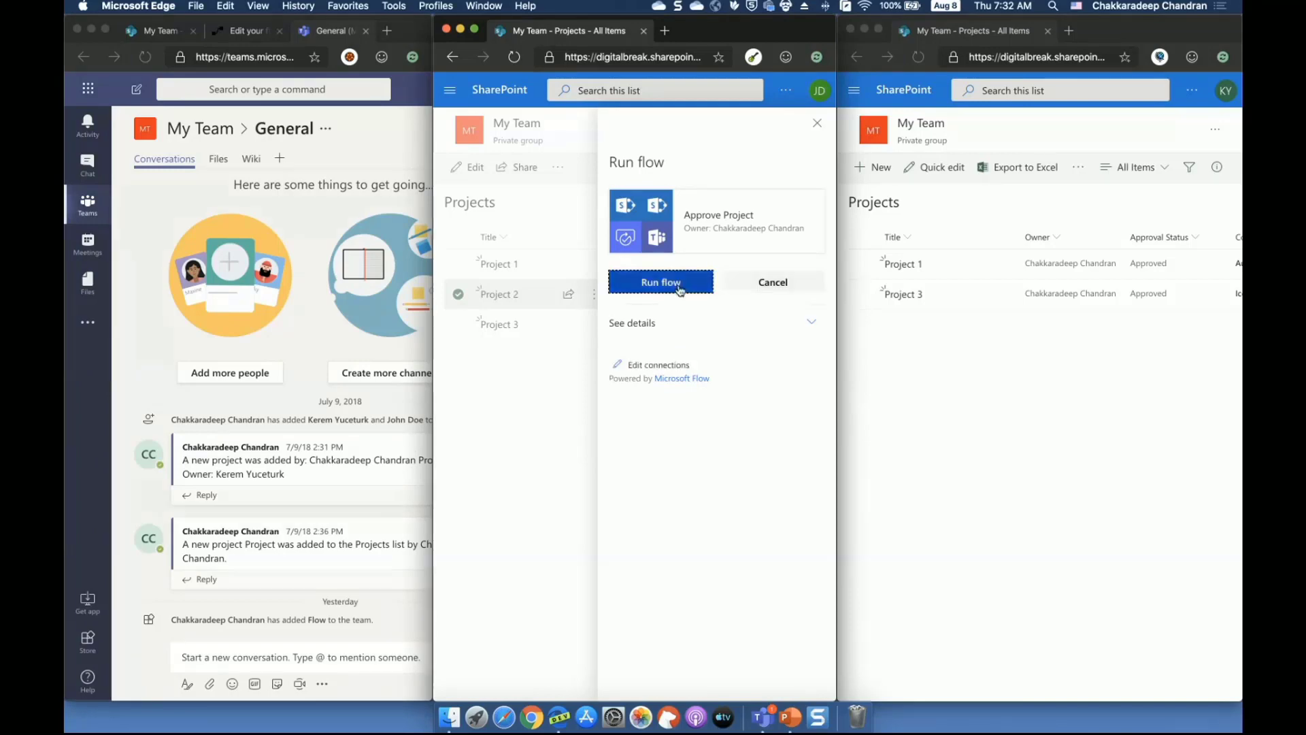
left_click(678, 289)
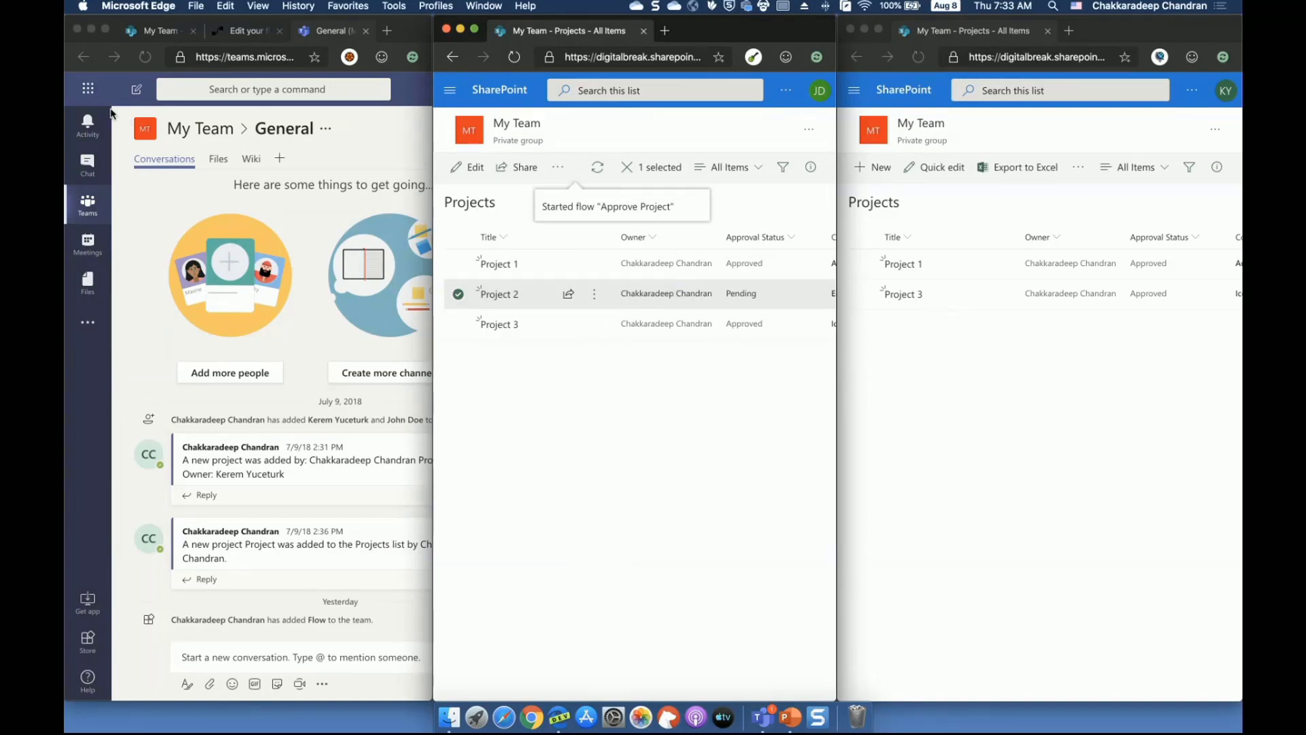
Approve and submit the Project 2 request on the Flow chat's approval card
left_click(85, 166)
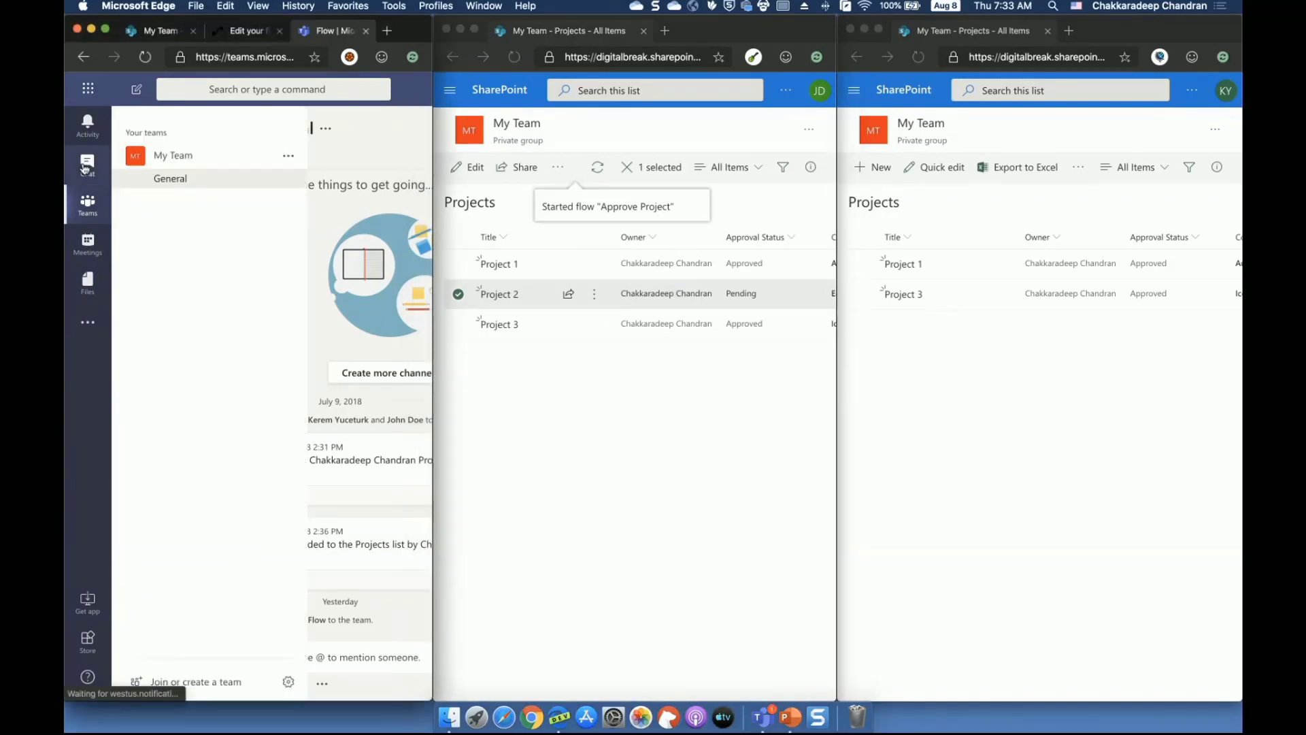
left_click(161, 176)
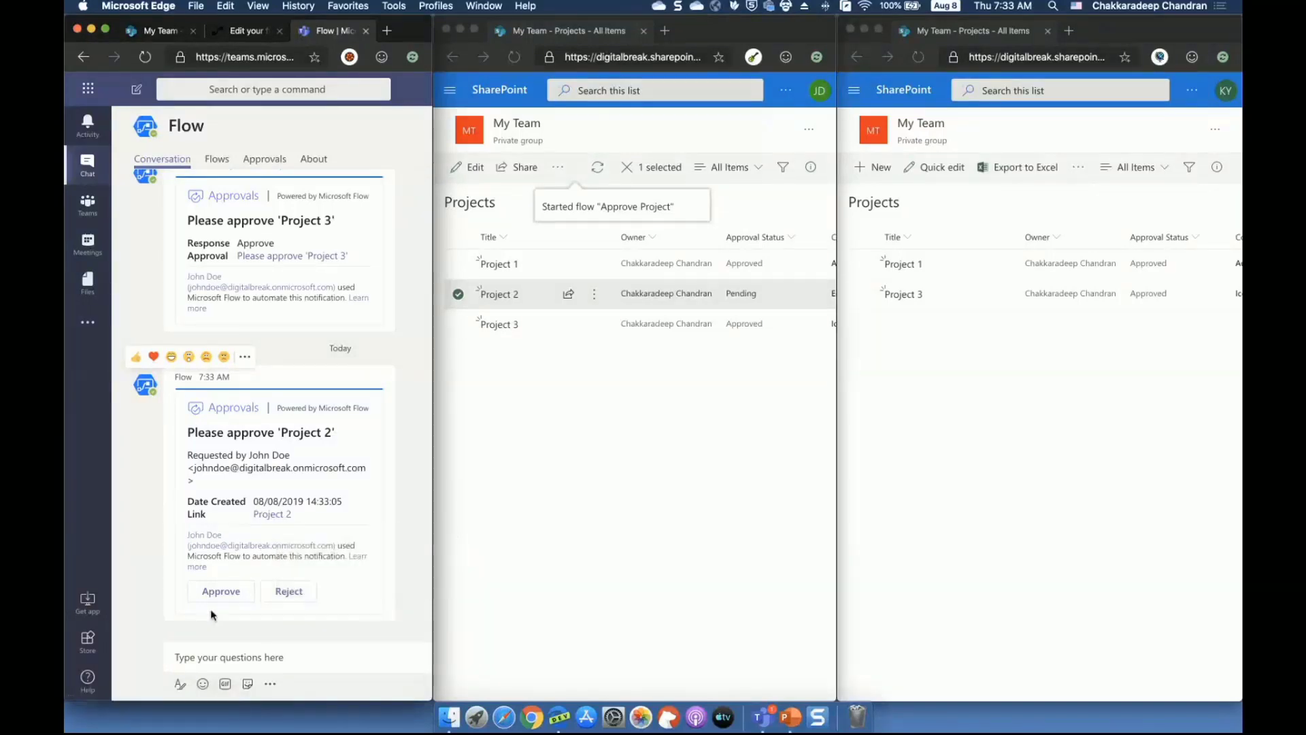
left_click(219, 591)
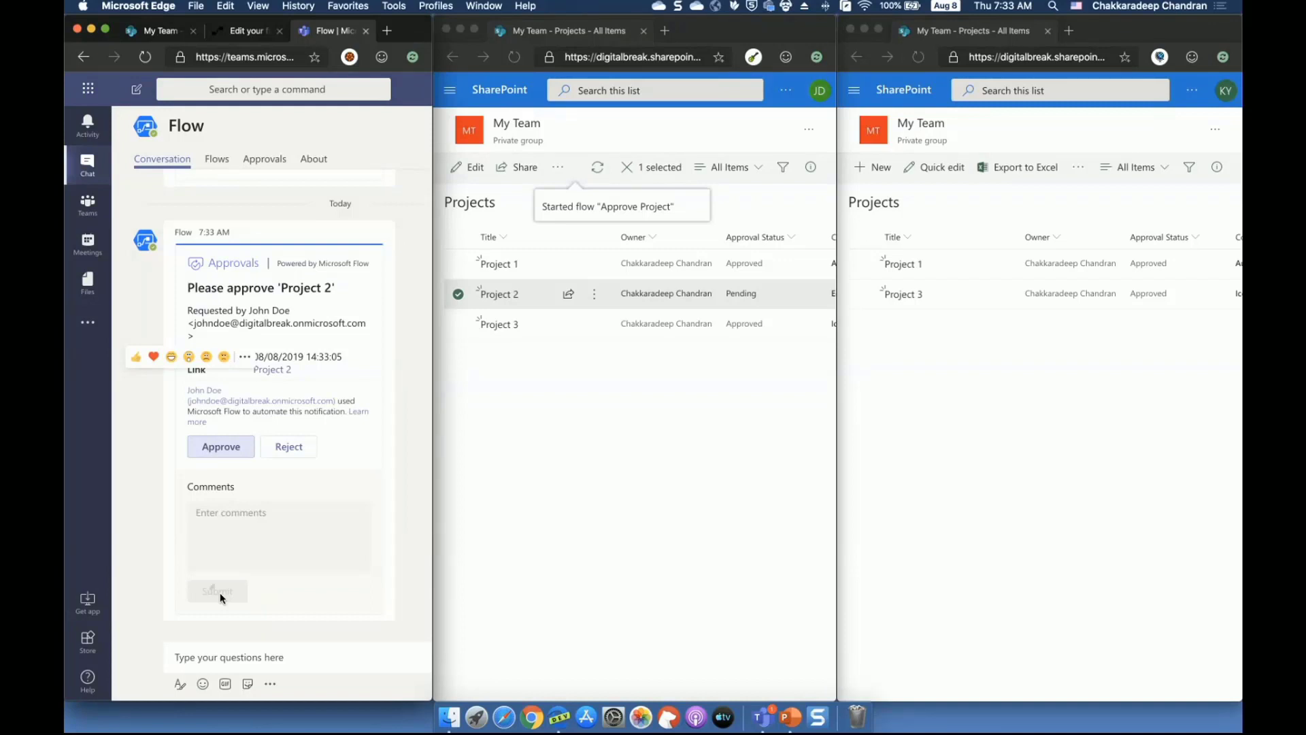
left_click(571, 515)
left_click(162, 37)
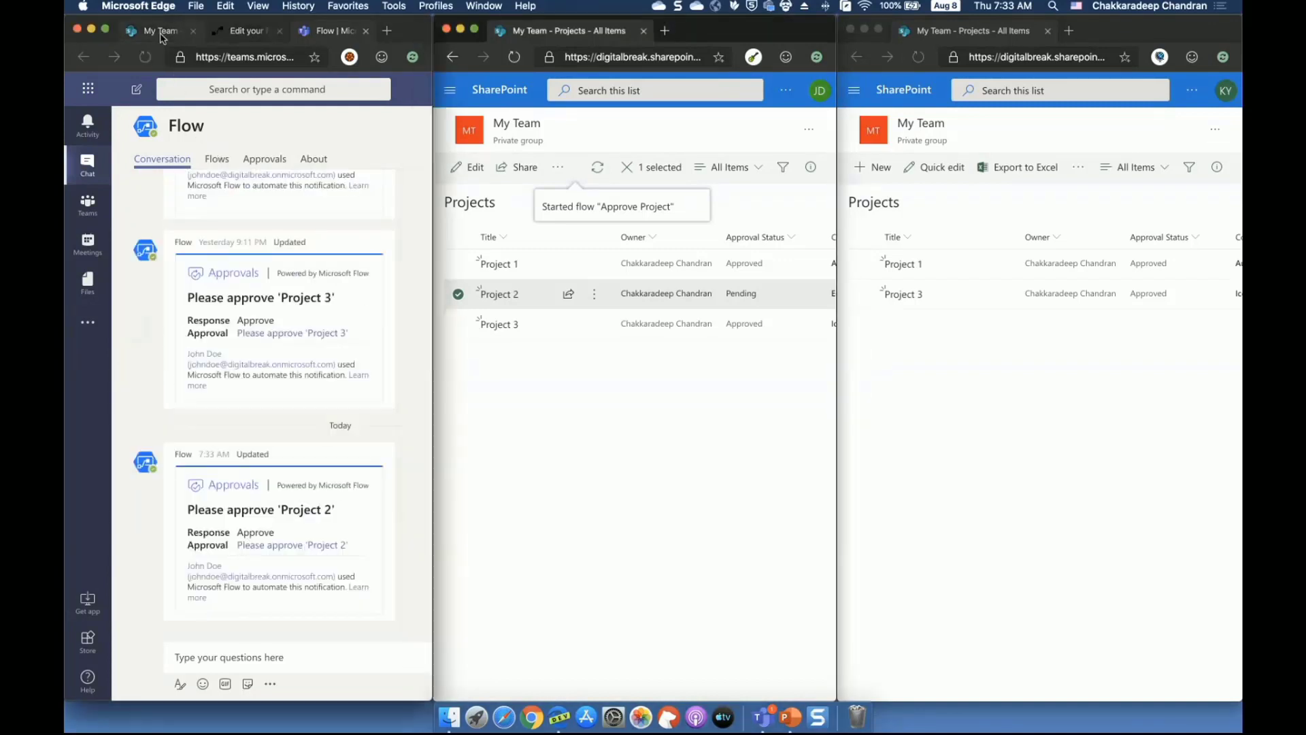
Reload the Projects list to see Project 2 Approved, then open Project 2's actions menu
left_click(573, 420)
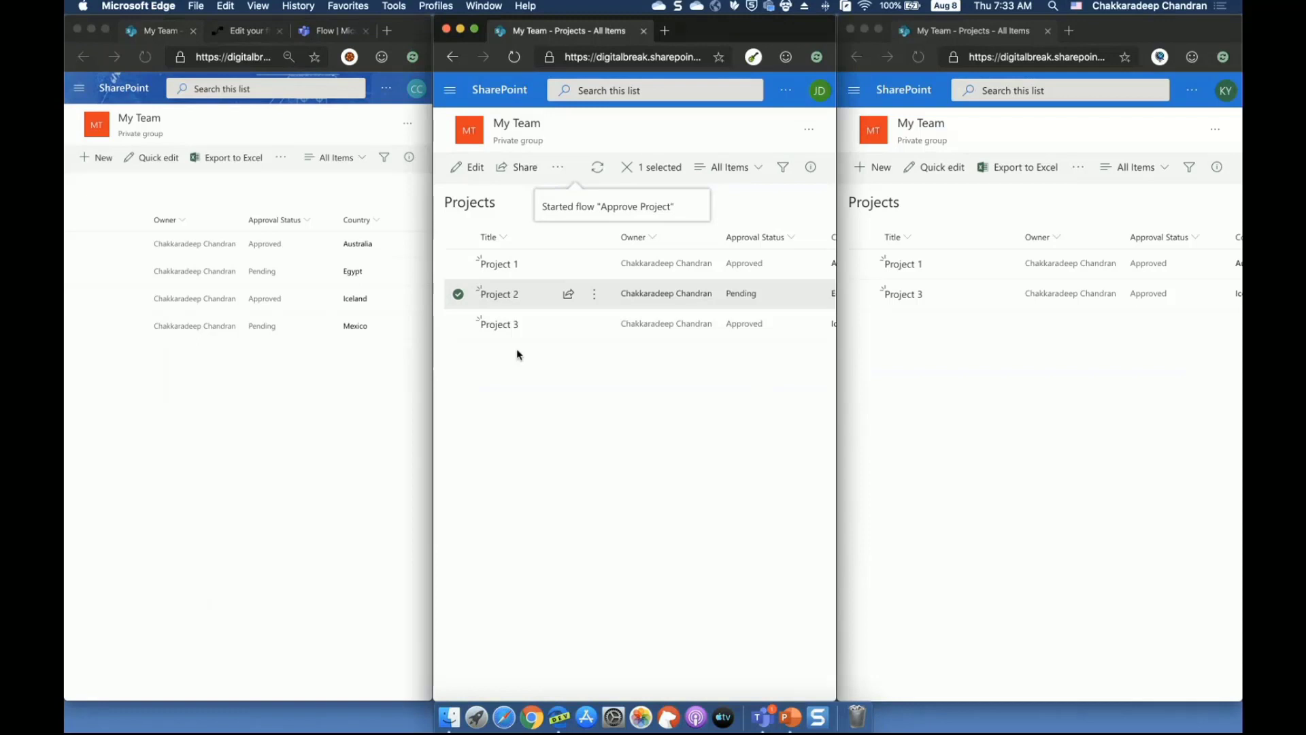
left_click(458, 294)
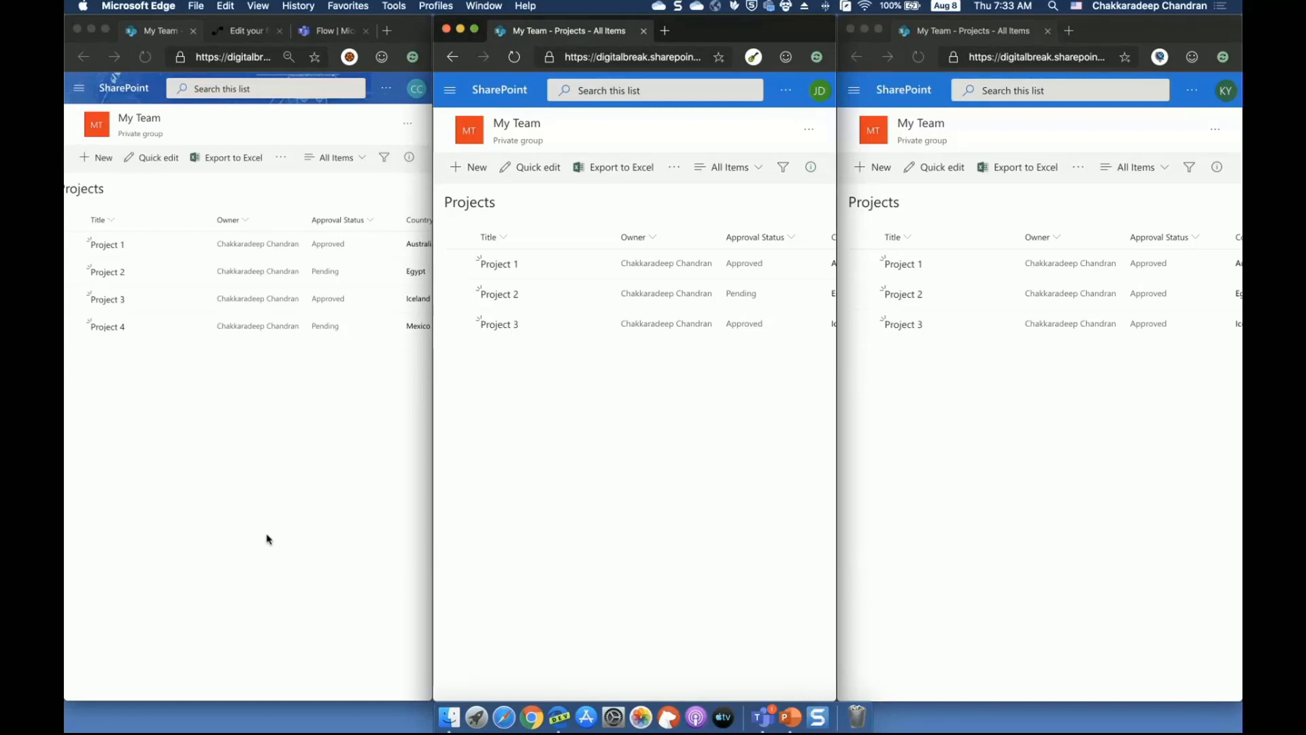
left_click(519, 59)
left_click(189, 444)
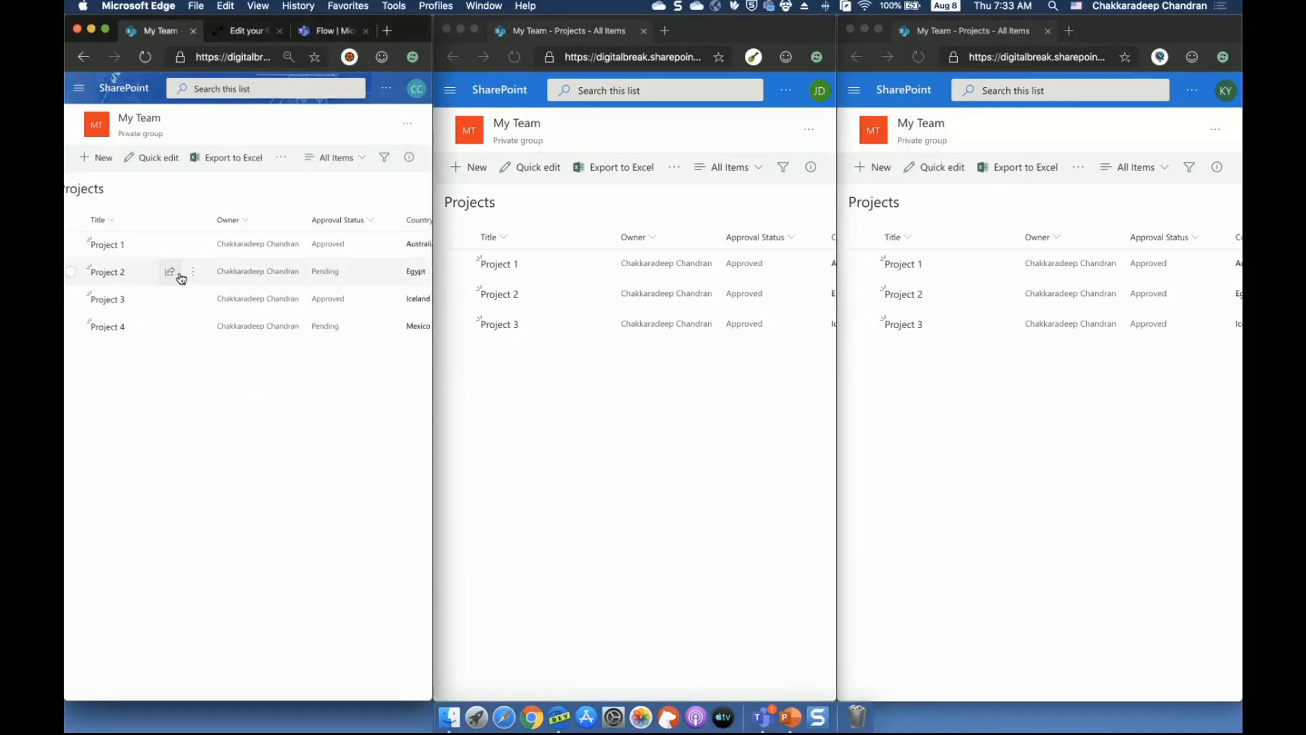
left_click(193, 276)
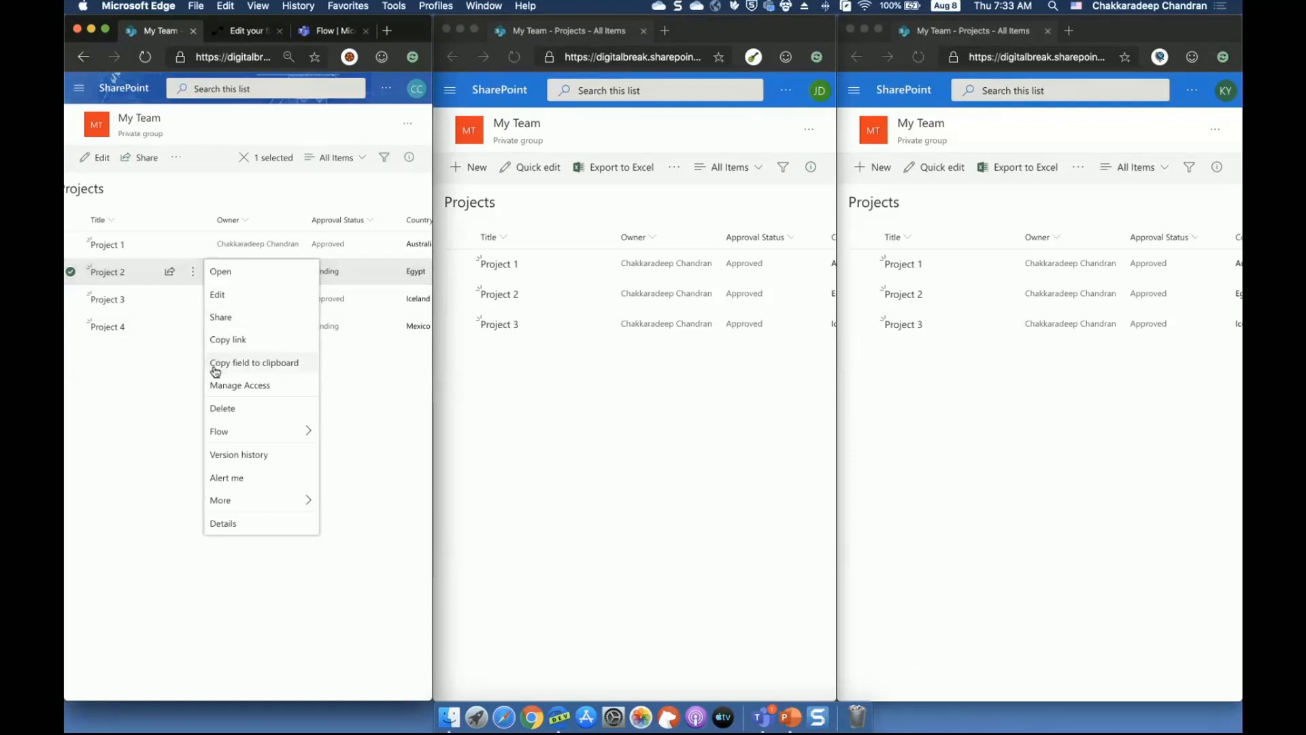
Review Project 2's Manage Access panel, close it, and return to the flow editor
left_click(224, 385)
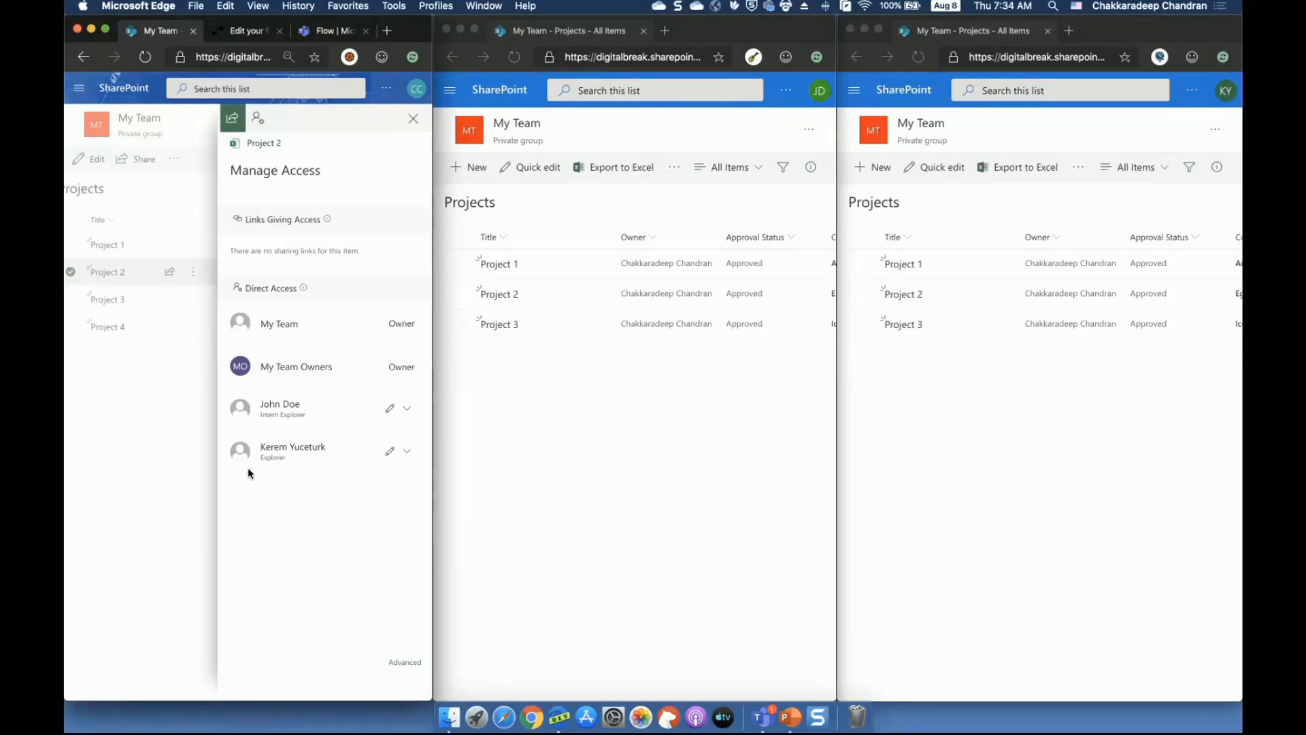
left_click(413, 119)
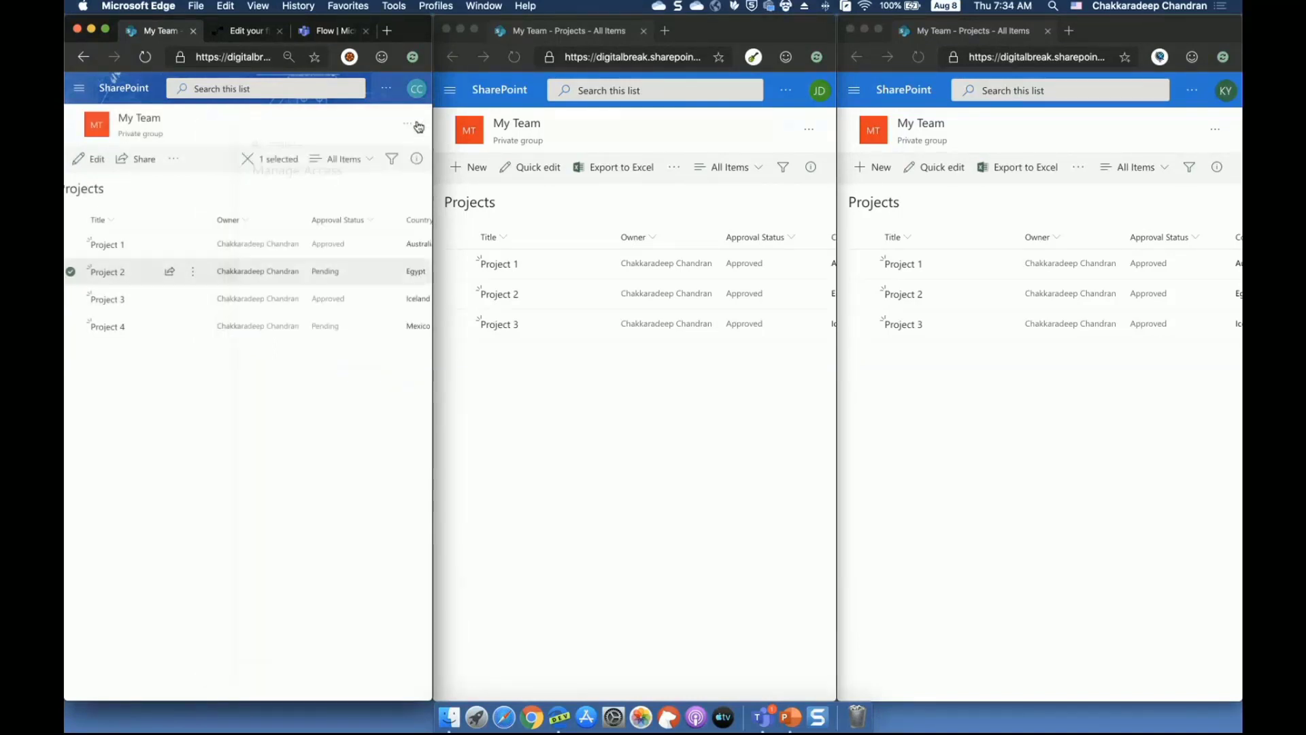
left_click(249, 31)
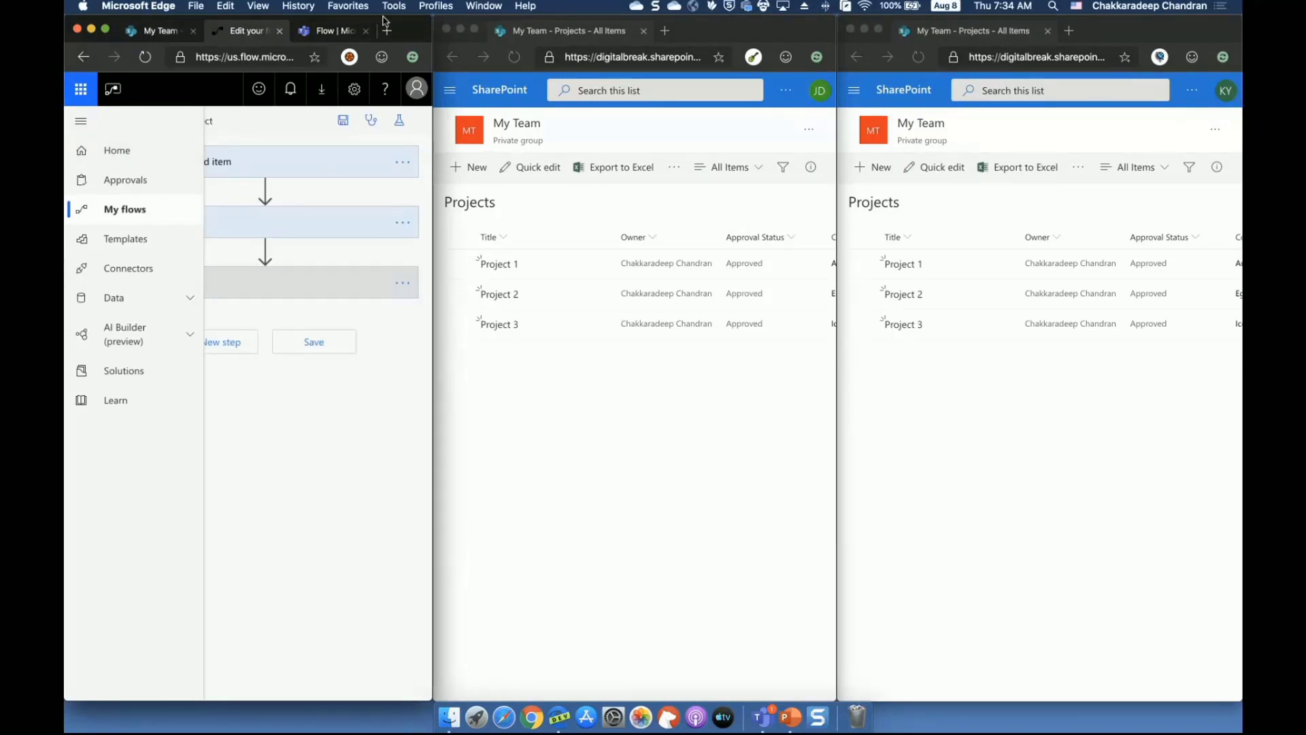
Maximize the editor and expand the Condition checking content approval status equals Pending
double_click(417, 32)
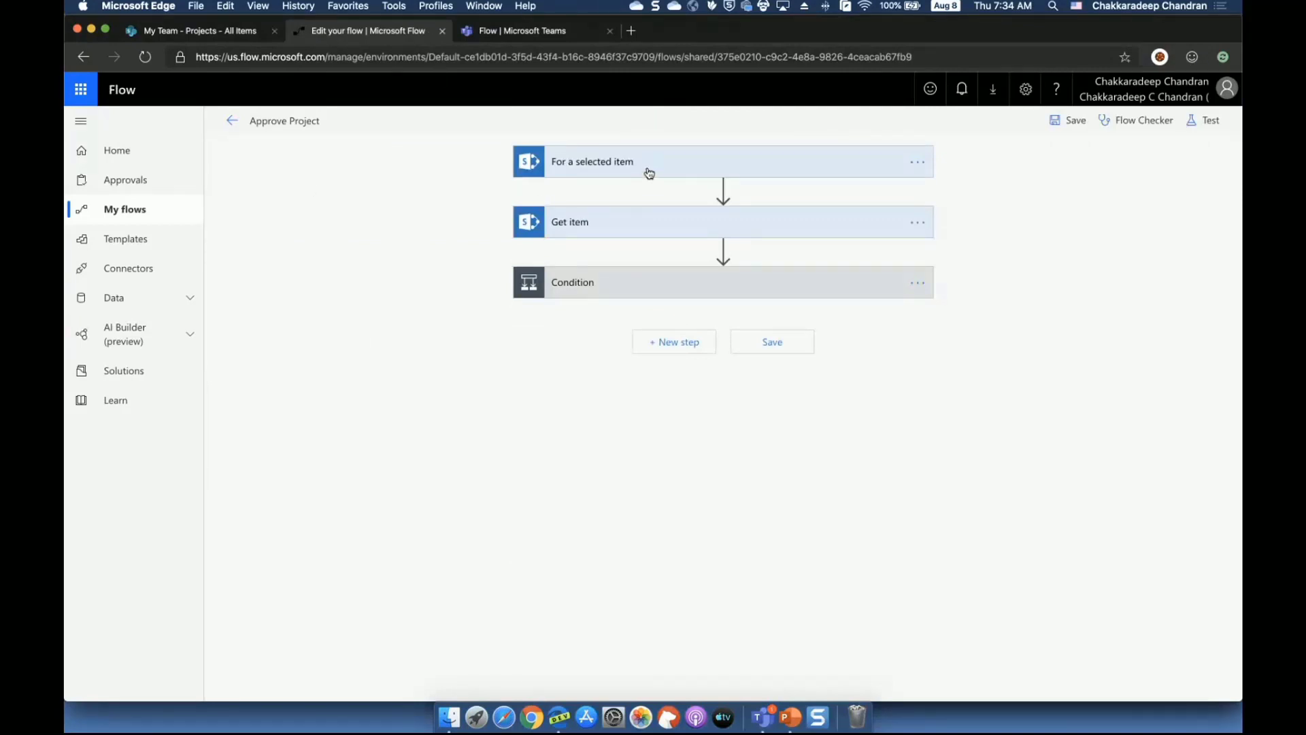
left_click(635, 286)
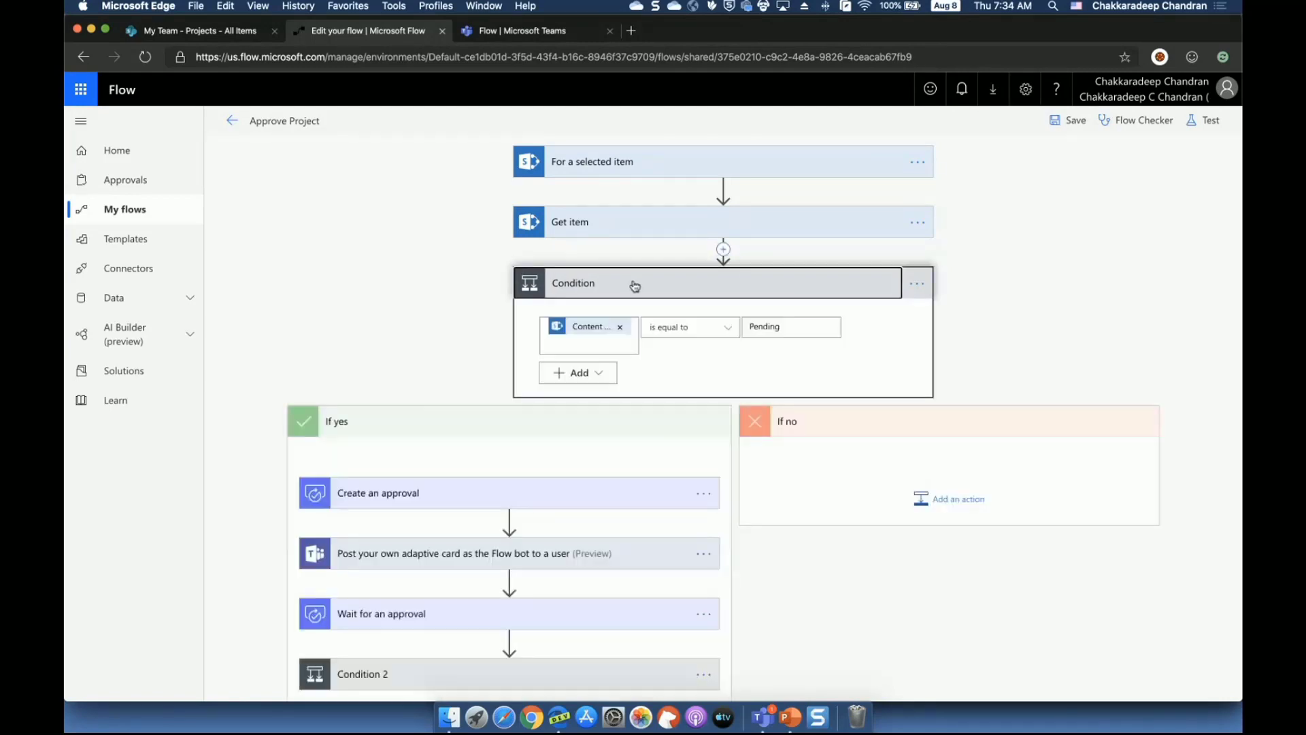
left_click(599, 334)
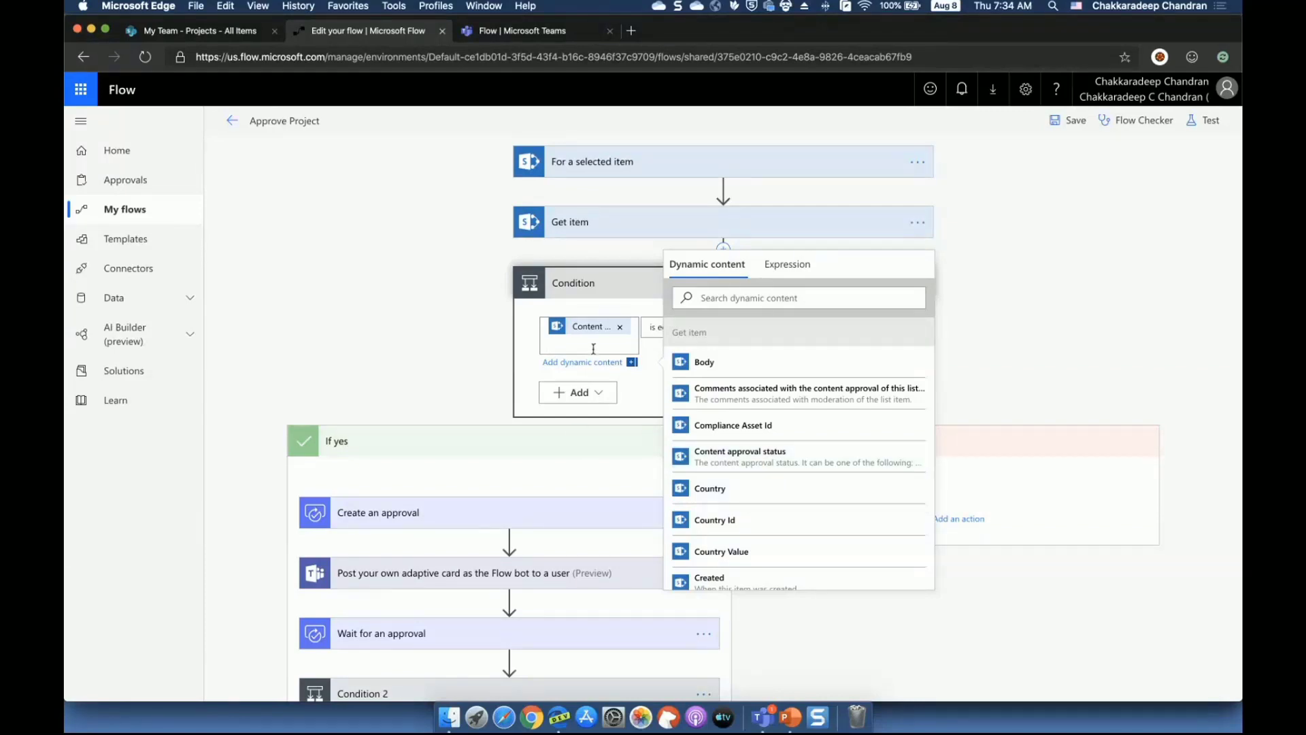
left_click(1025, 305)
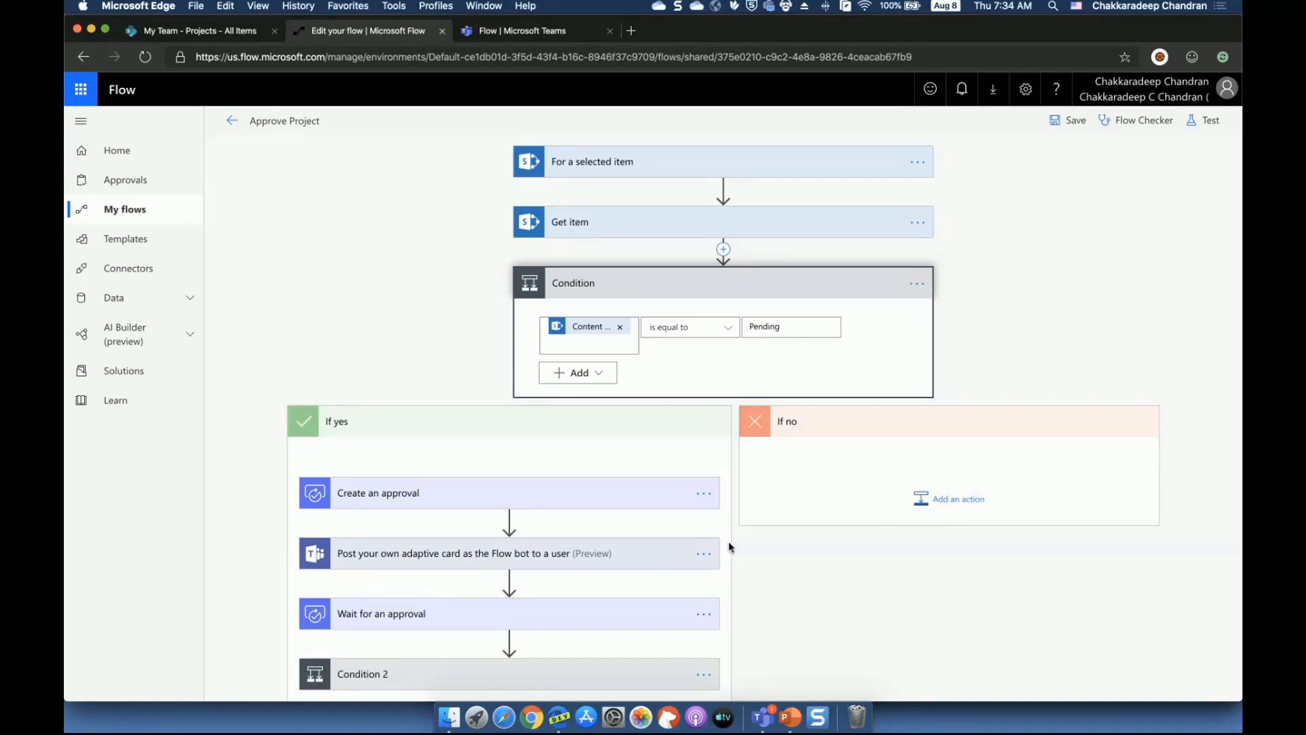
scroll(686, 563, "down", 2)
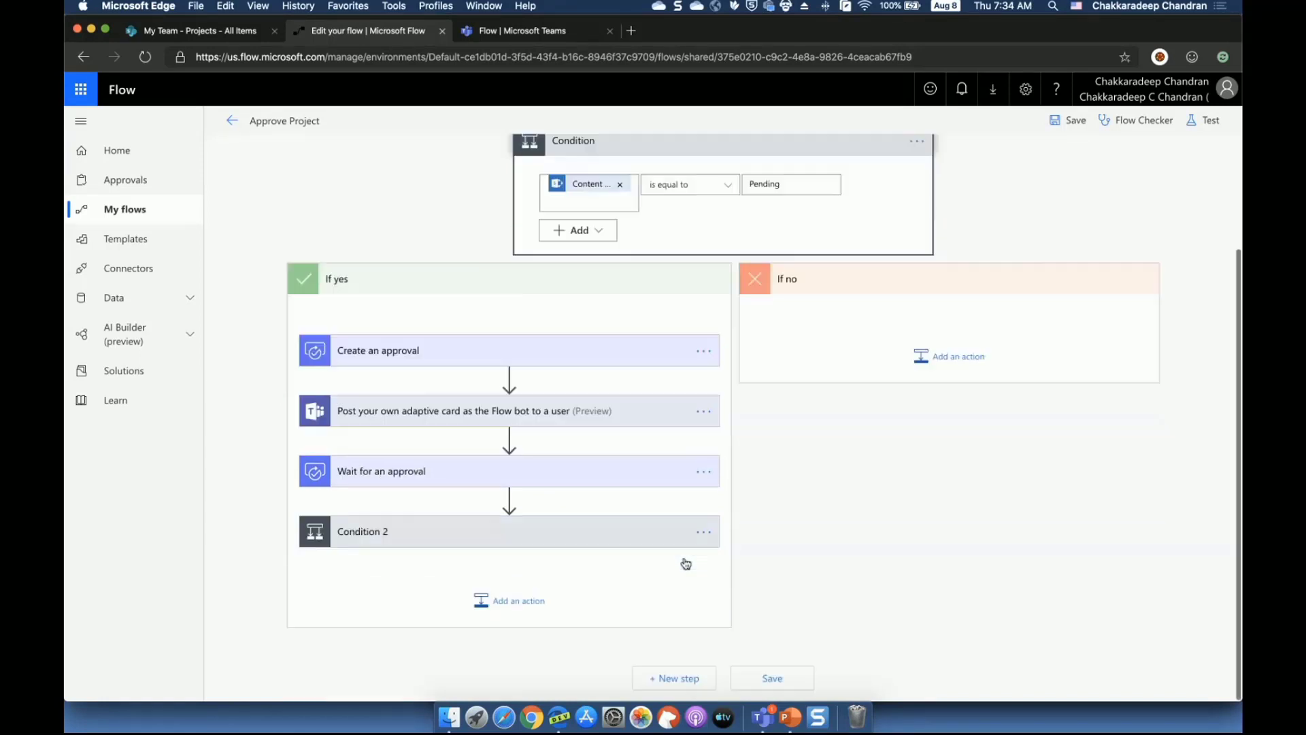
Expand the Create an approval step and review its advanced options
left_click(443, 363)
left_click(377, 528)
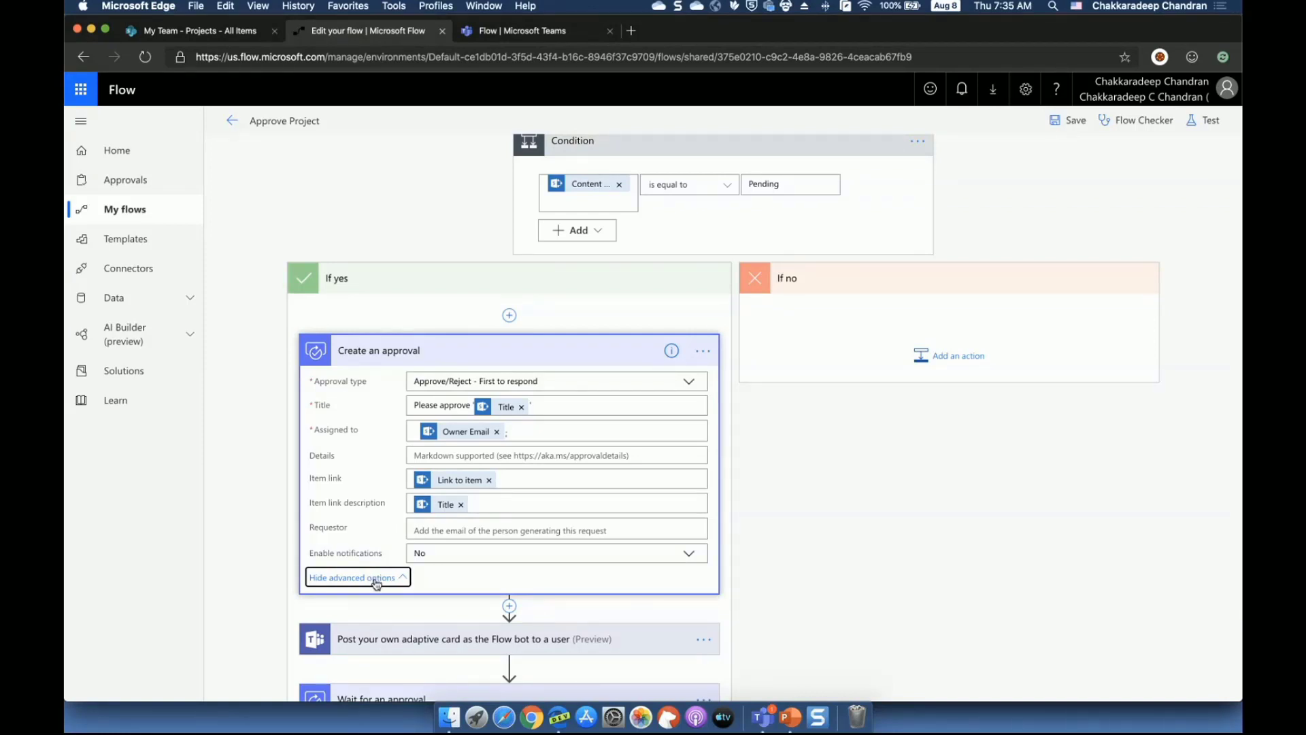
left_click(376, 579)
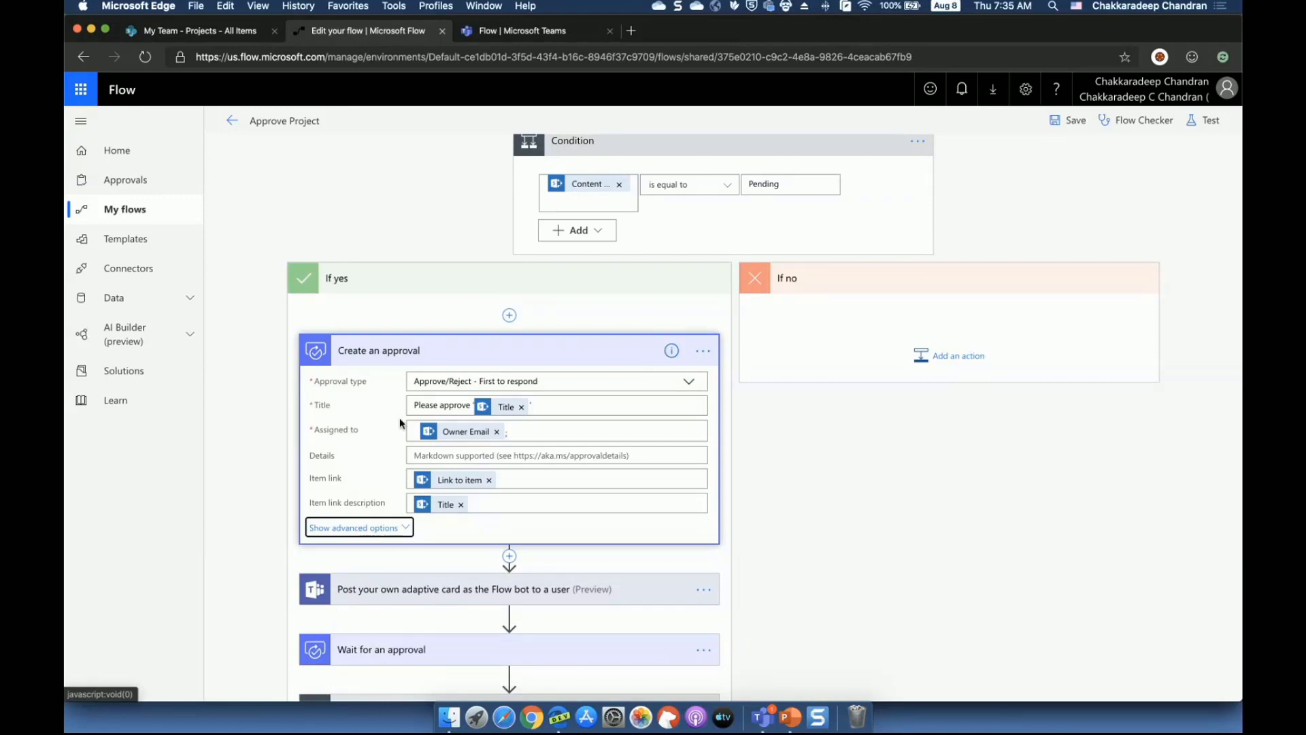
left_click(435, 351)
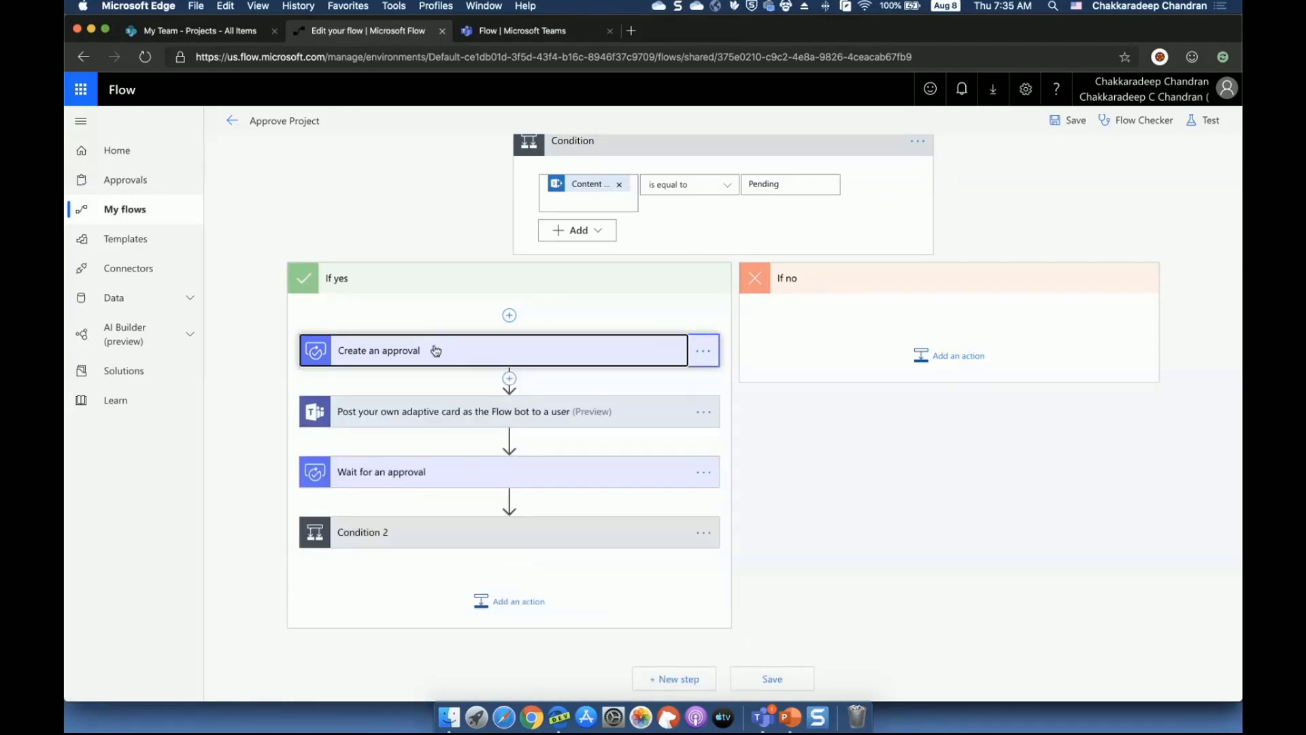
Inspect the adaptive card step's Owner Email and card, and the Approval ID wait step
left_click(439, 413)
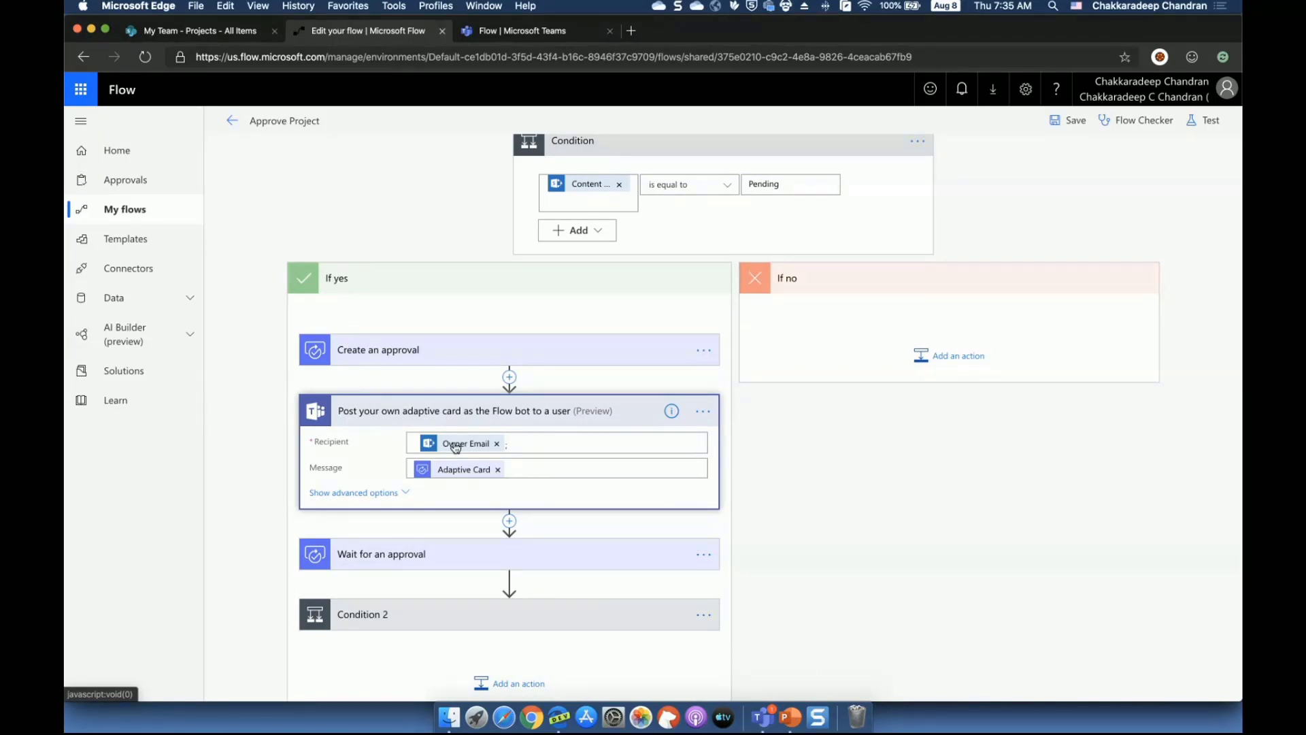
left_click(201, 38)
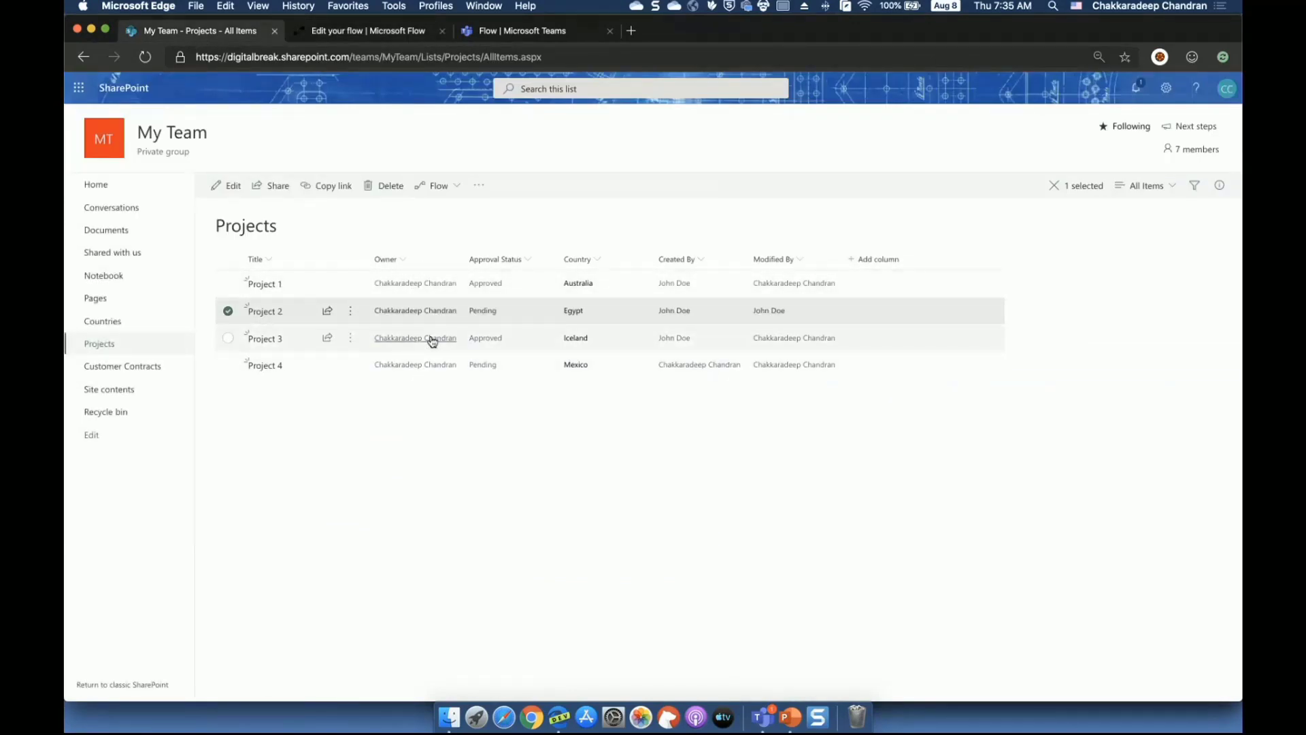
left_click(382, 30)
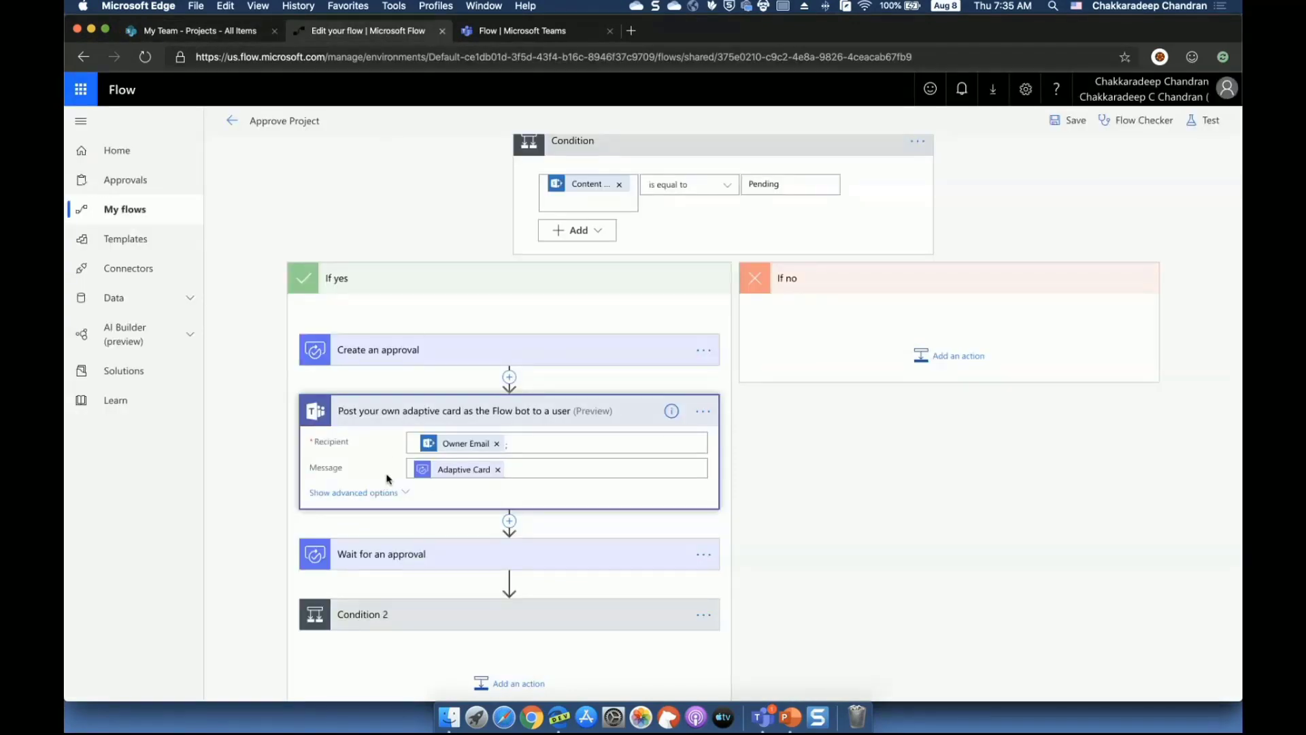
left_click(521, 469)
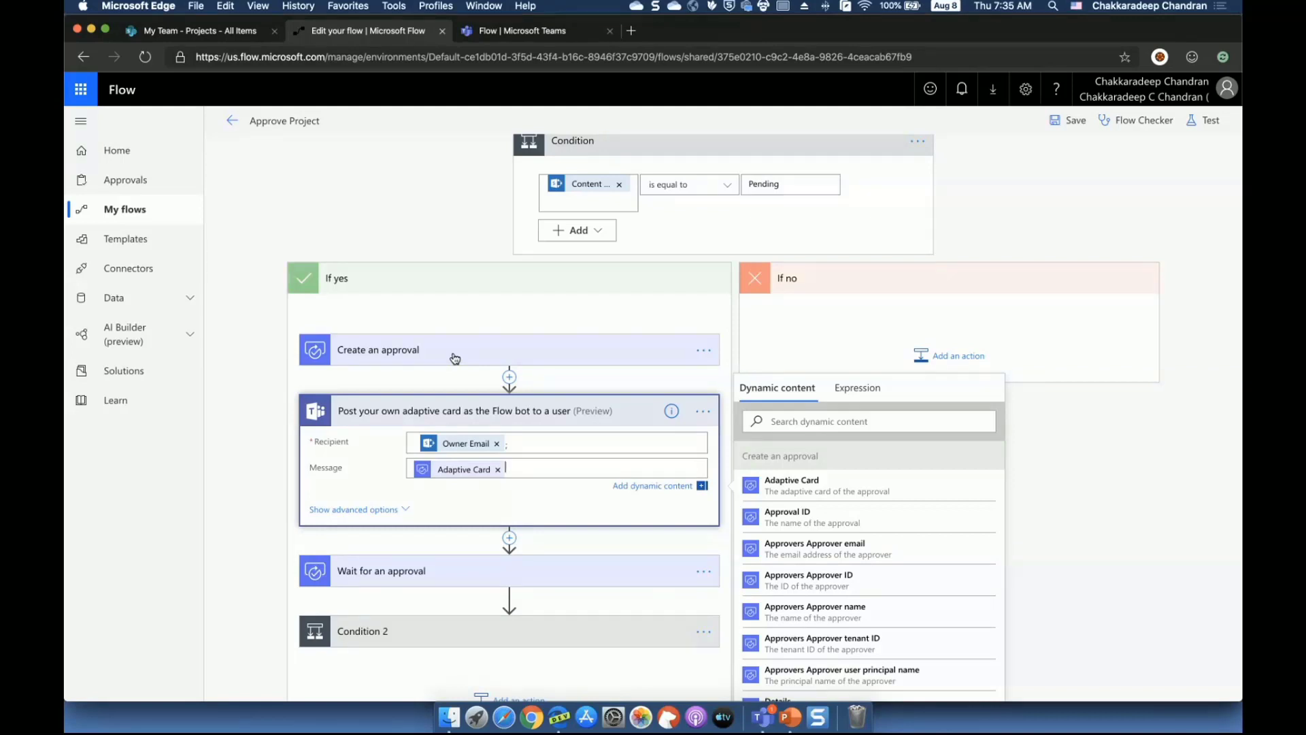
scroll(412, 501, "down", 3)
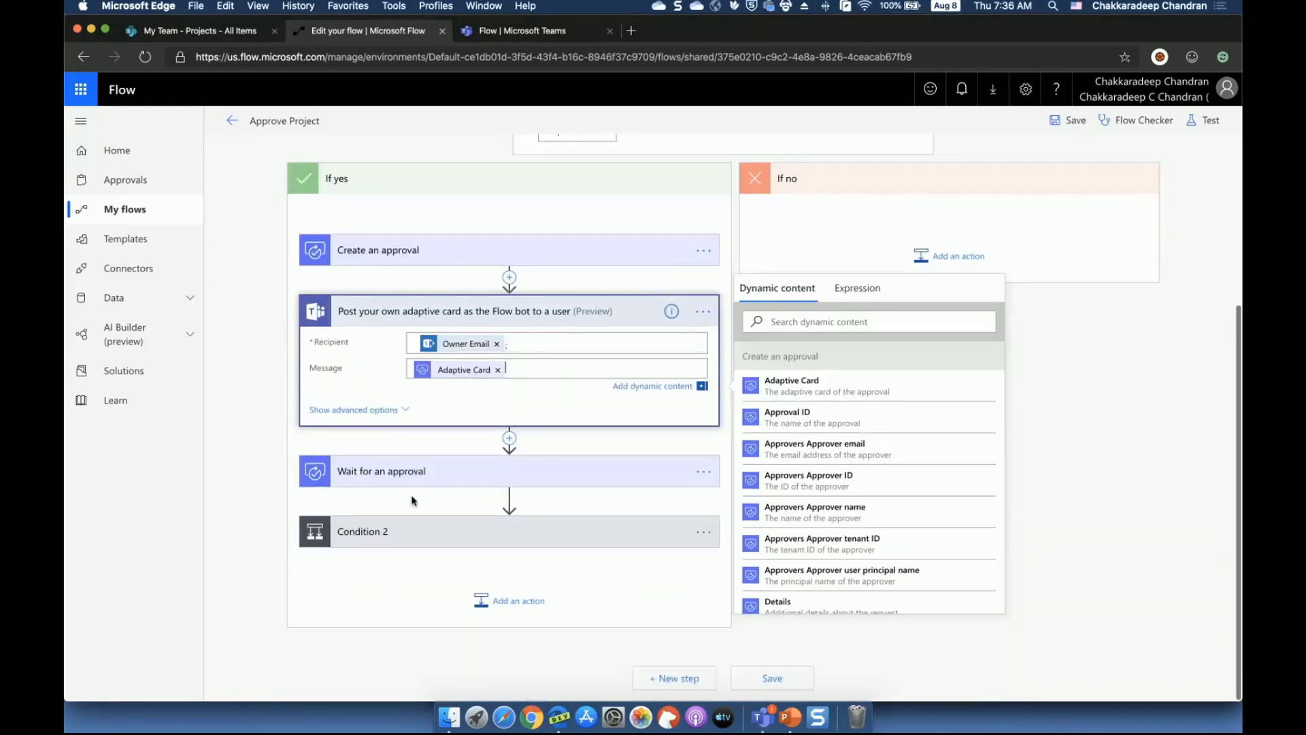
left_click(423, 481)
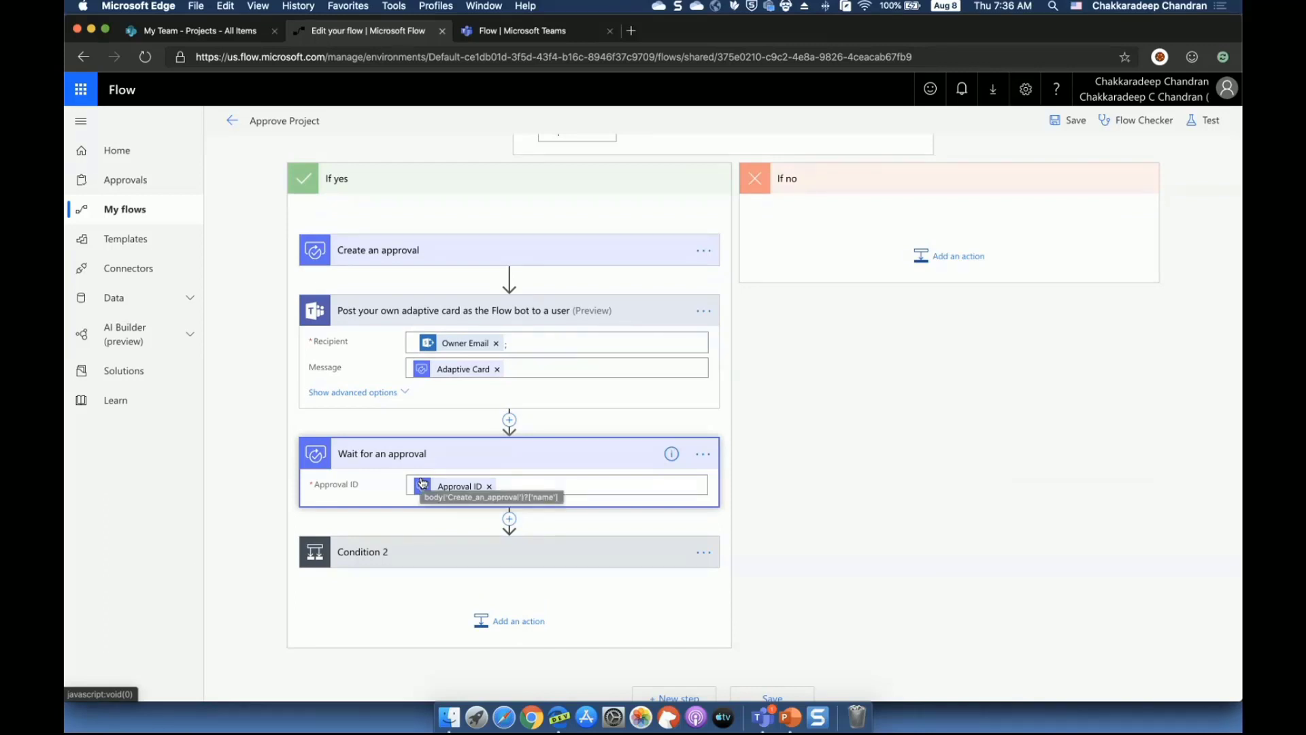
left_click(527, 31)
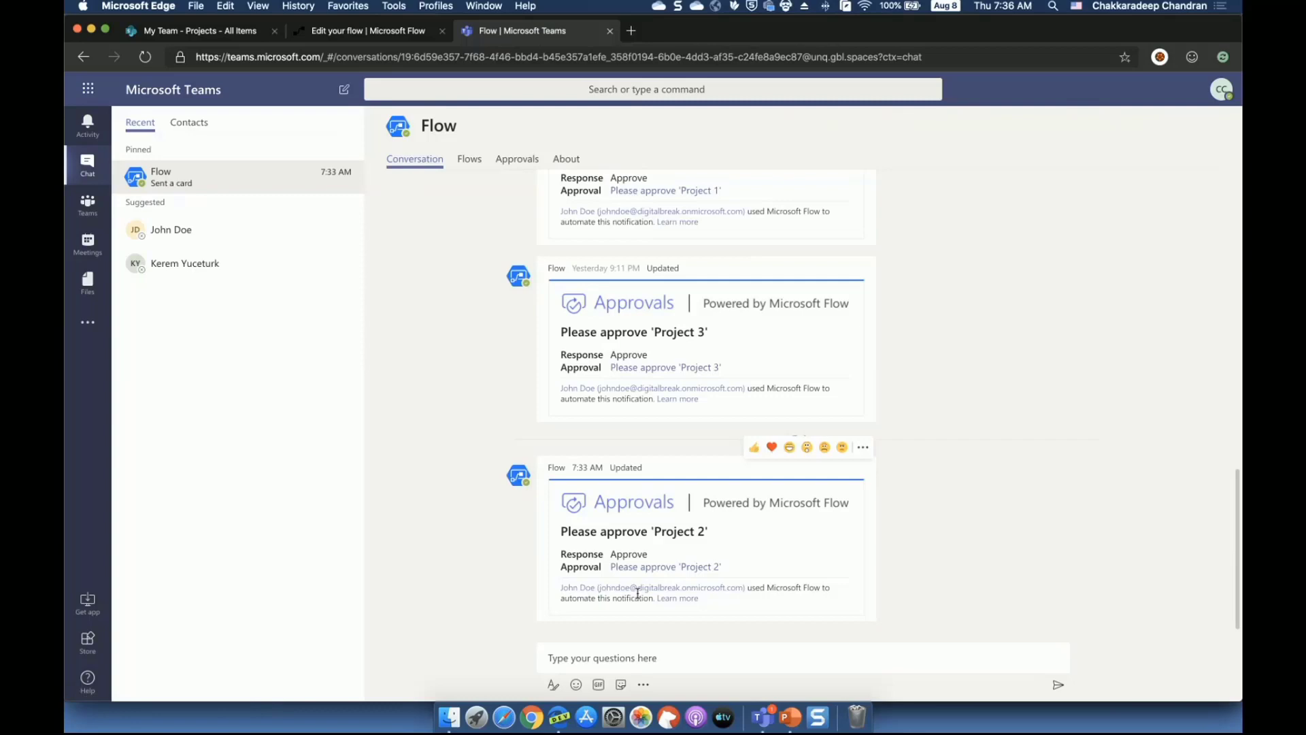
scroll(637, 592, "up", 10)
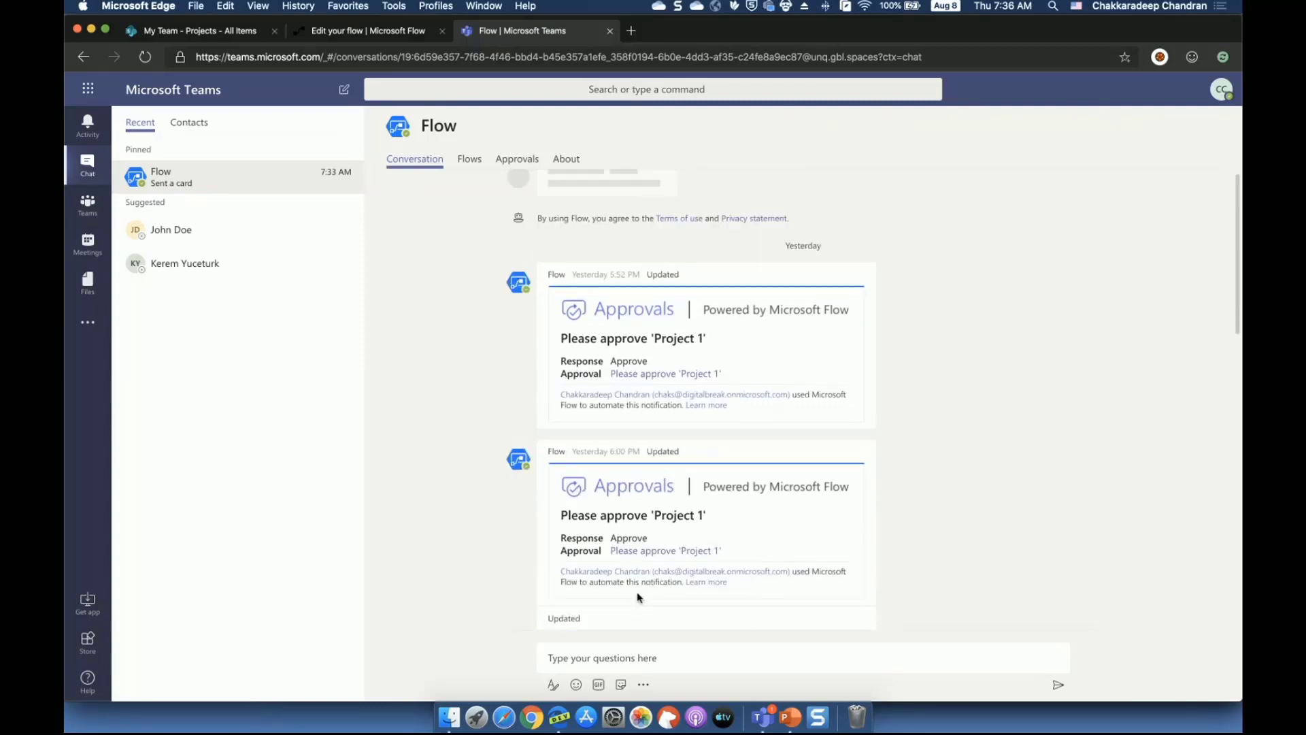
scroll(638, 596, "down", 10)
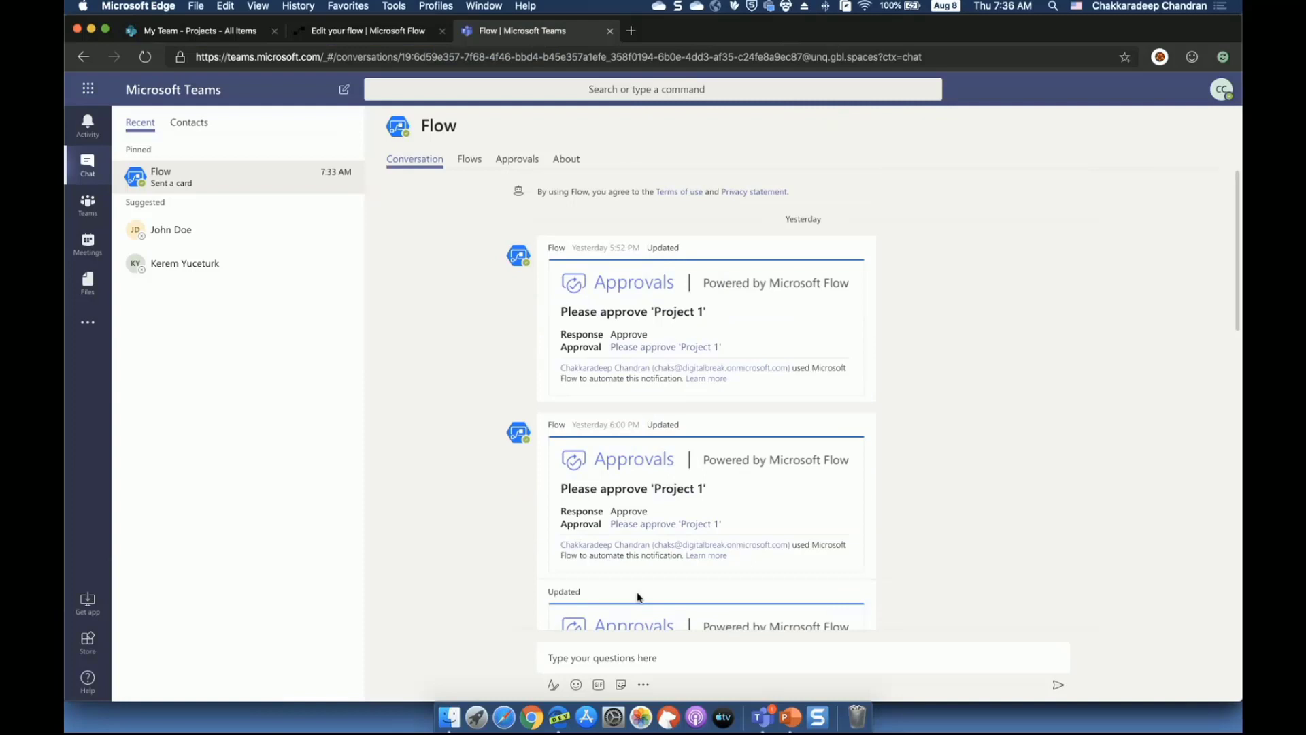
mouse_move(637, 593)
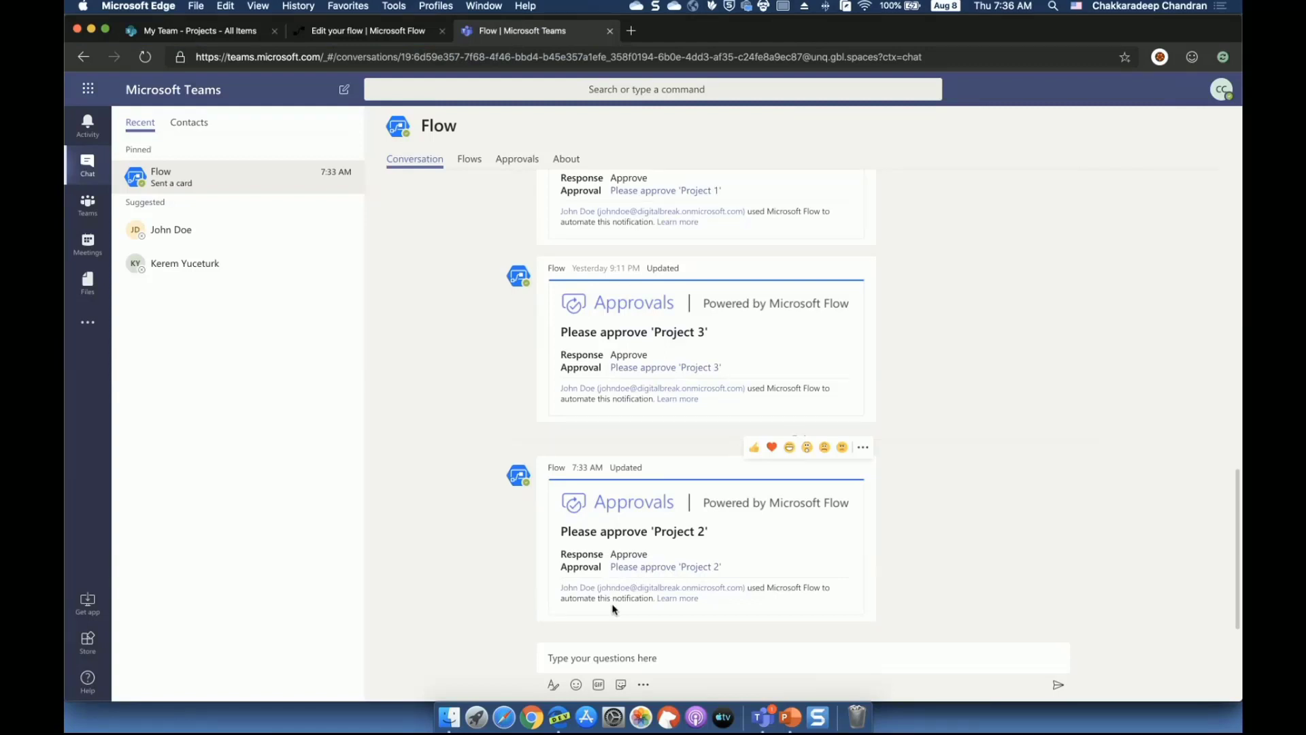
Expand Condition 2's Outcome equals Approve check, the approval-status step and the stop-sharing step
left_click(367, 30)
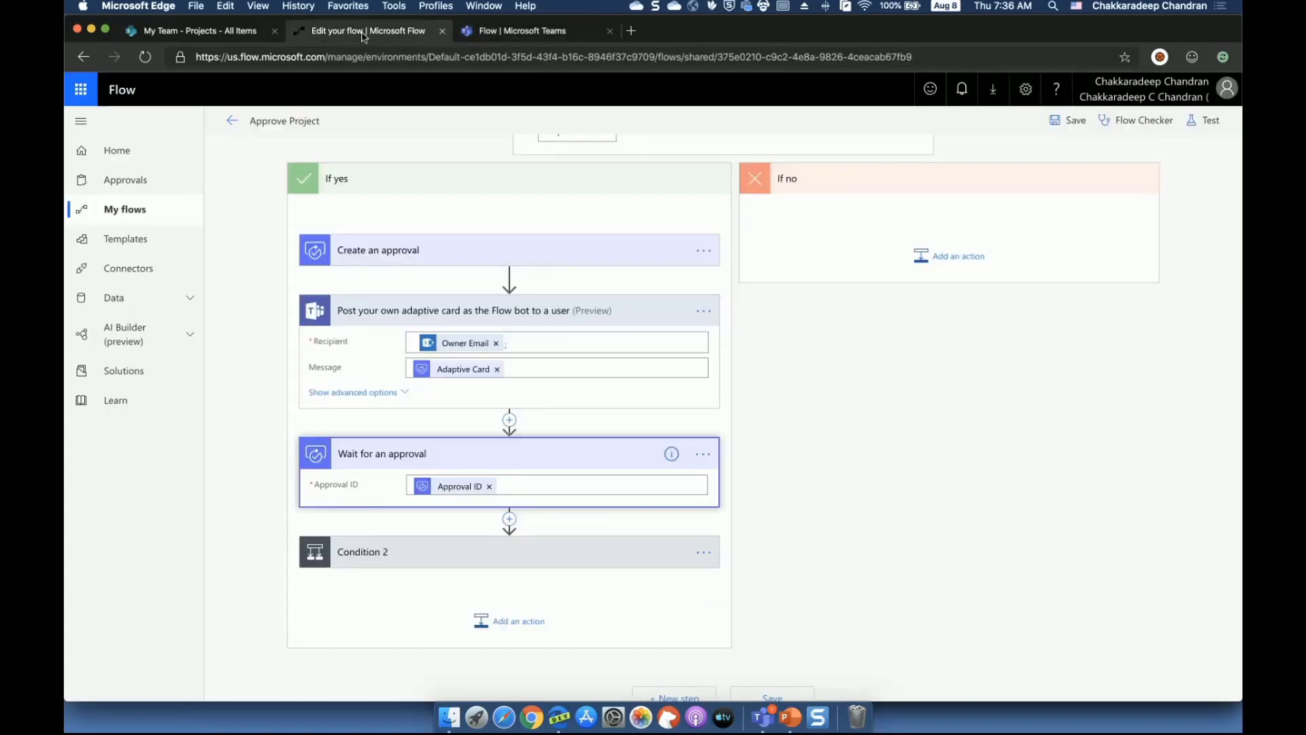
left_click(425, 567)
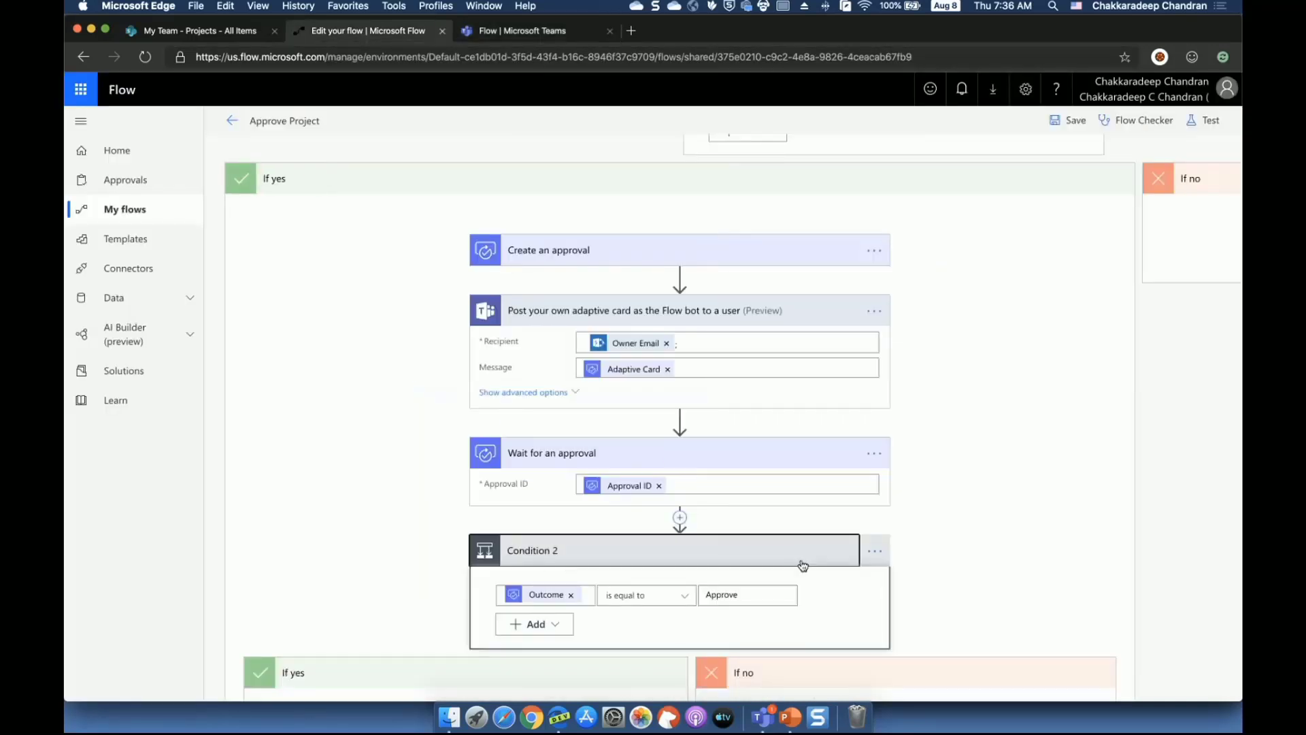
scroll(803, 566, "down", 5)
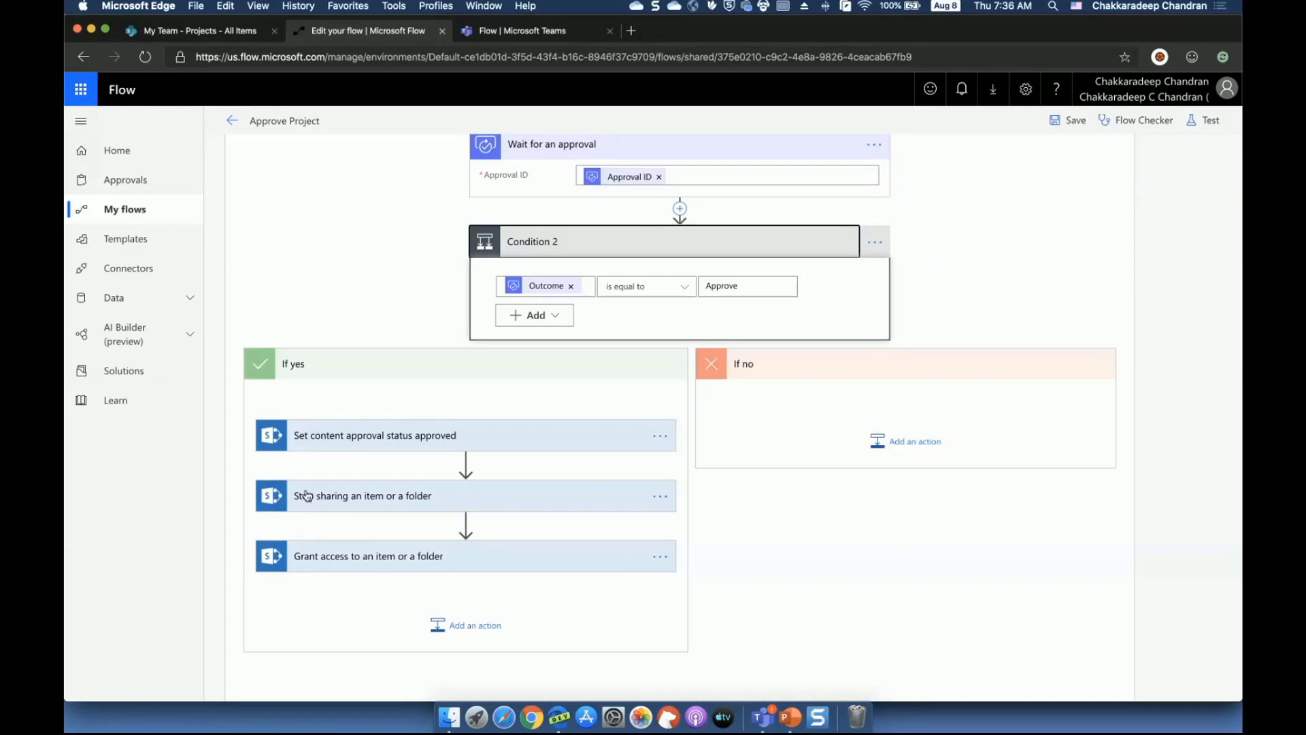
left_click(372, 435)
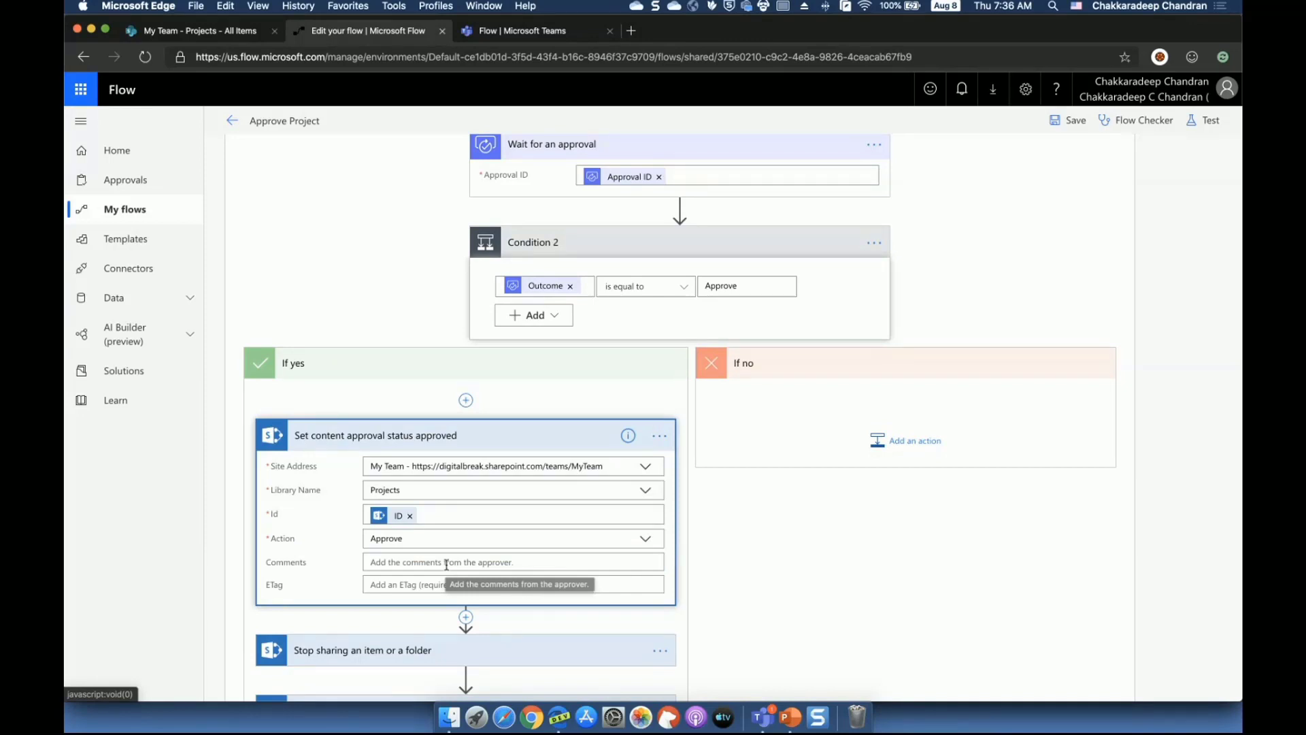
scroll(447, 563, "down", 5)
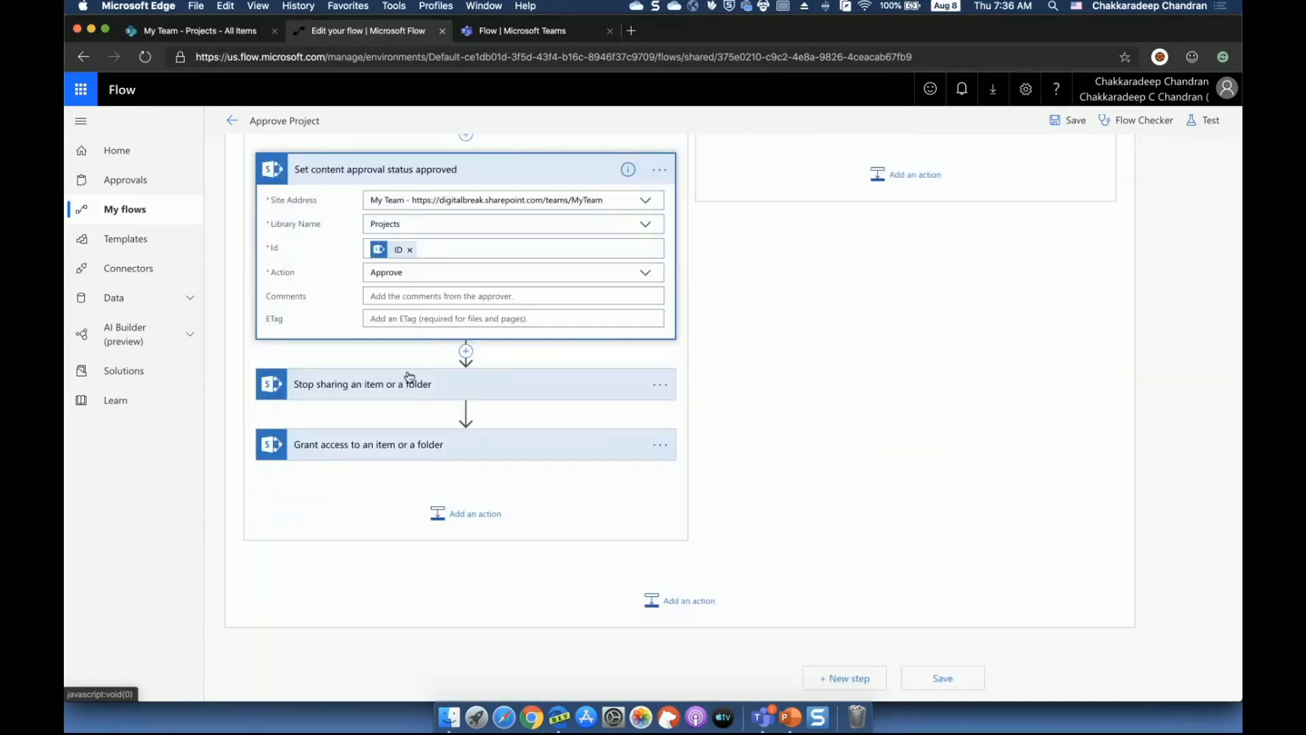
left_click(396, 392)
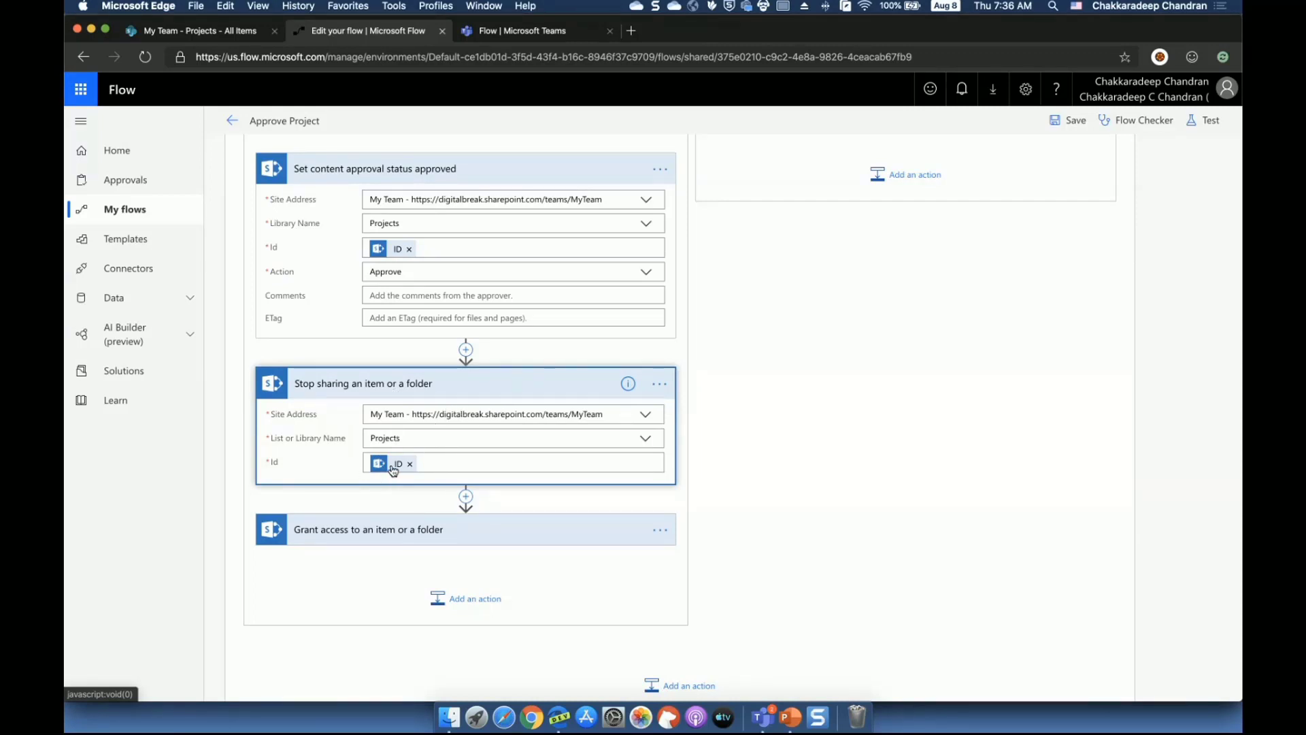
Set the Grant access step to List Projects with the Can edit role, then return to SharePoint
left_click(394, 538)
scroll(427, 429, "down", 3)
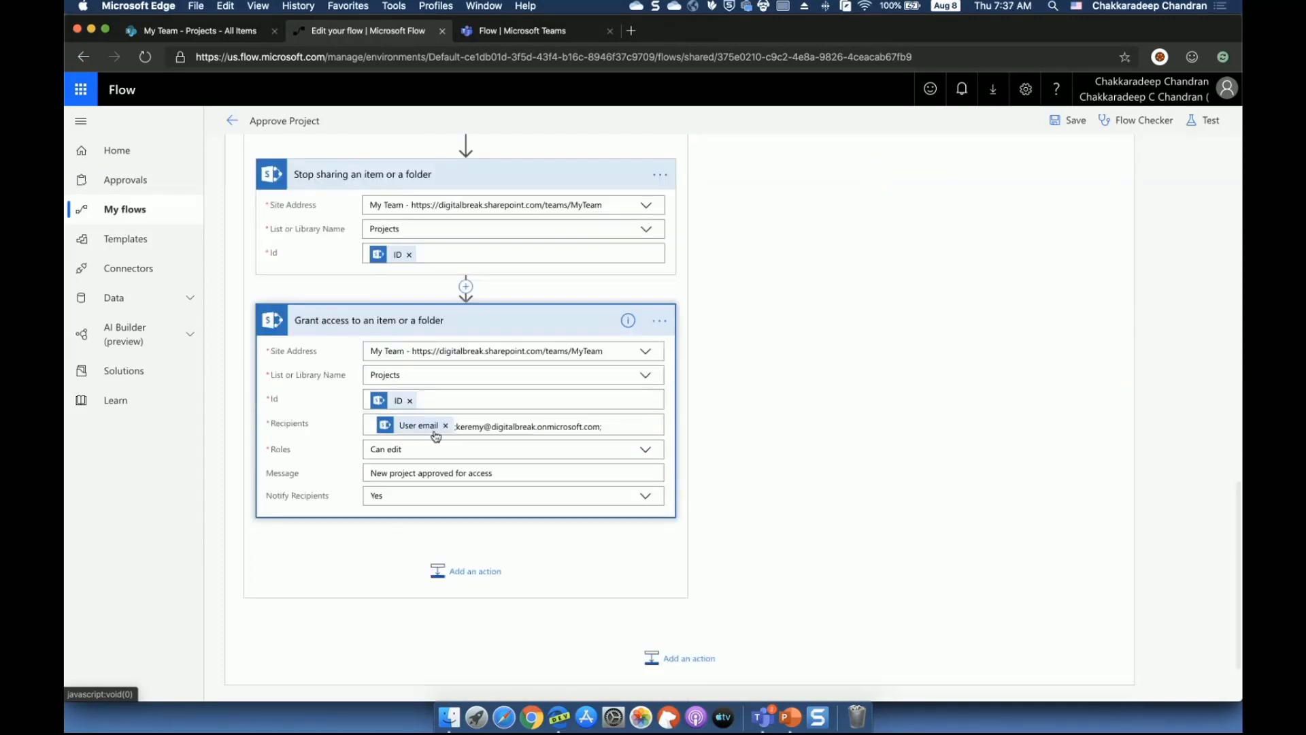
mouse_move(427, 428)
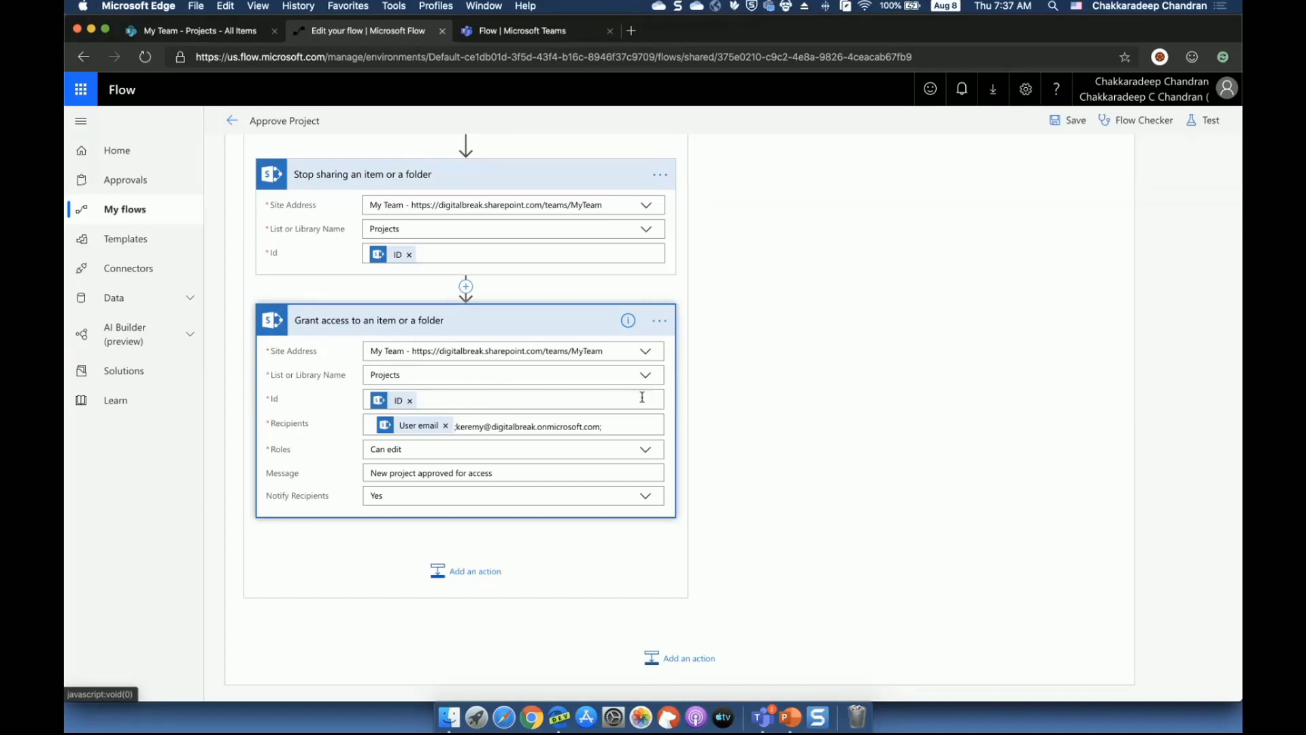
left_click(646, 376)
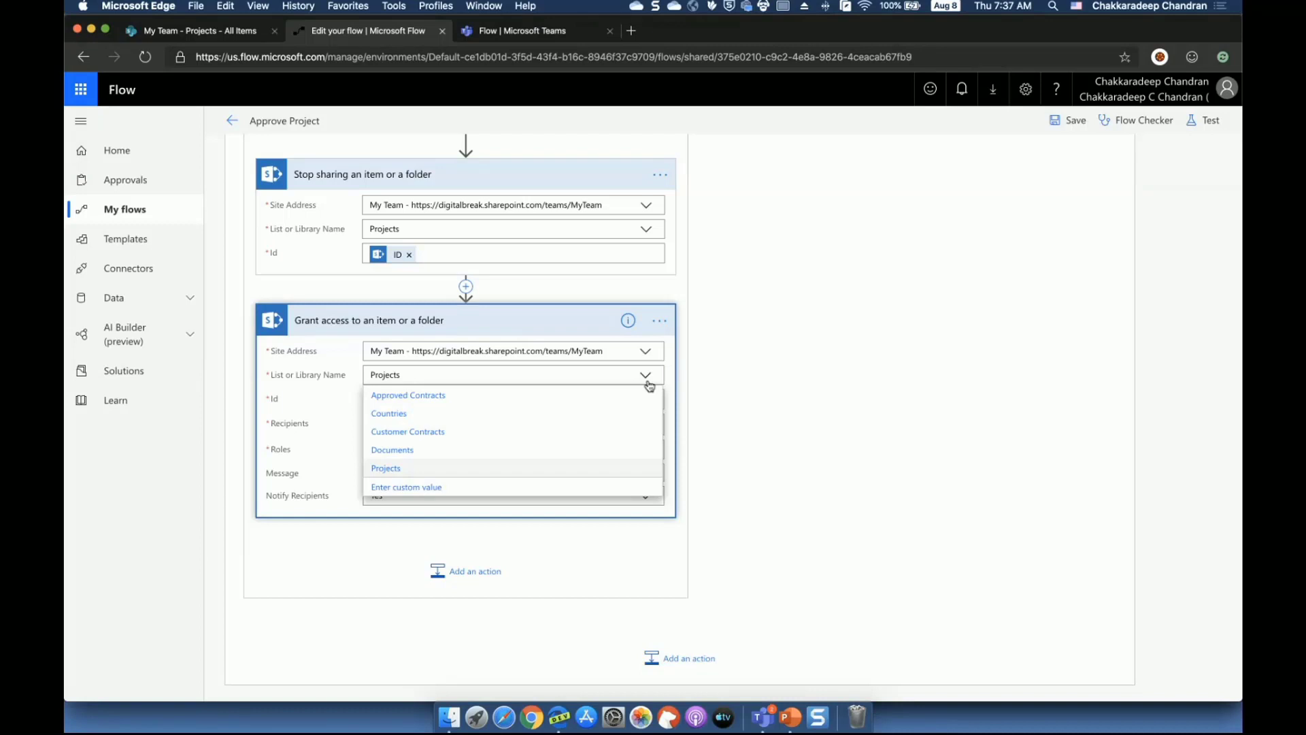
left_click(288, 442)
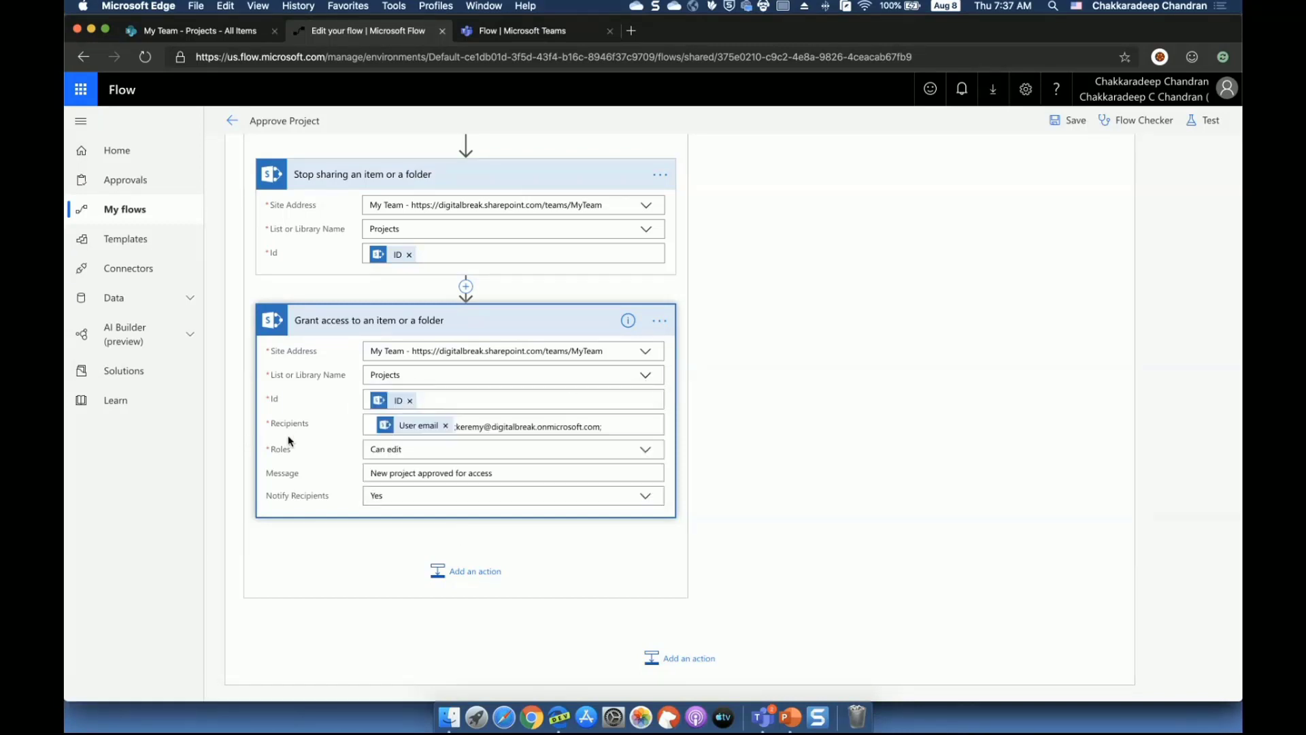
left_click(647, 452)
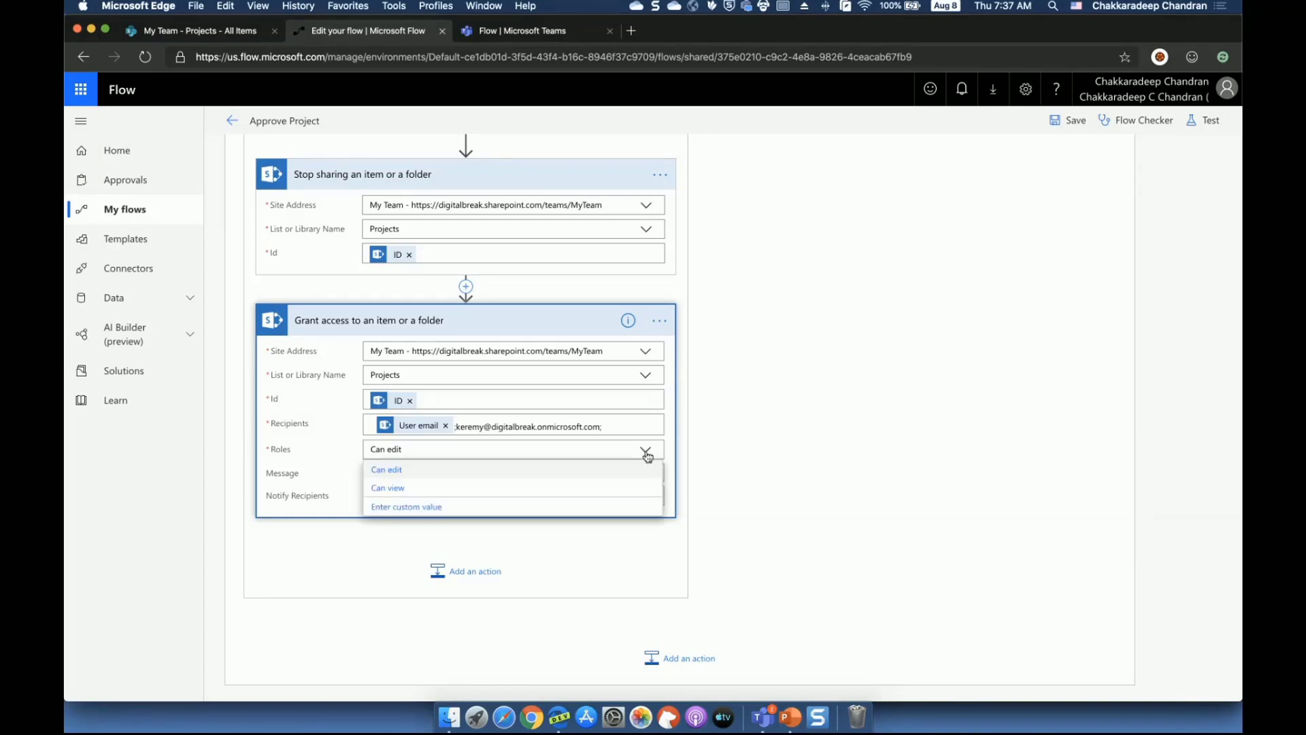
left_click(287, 478)
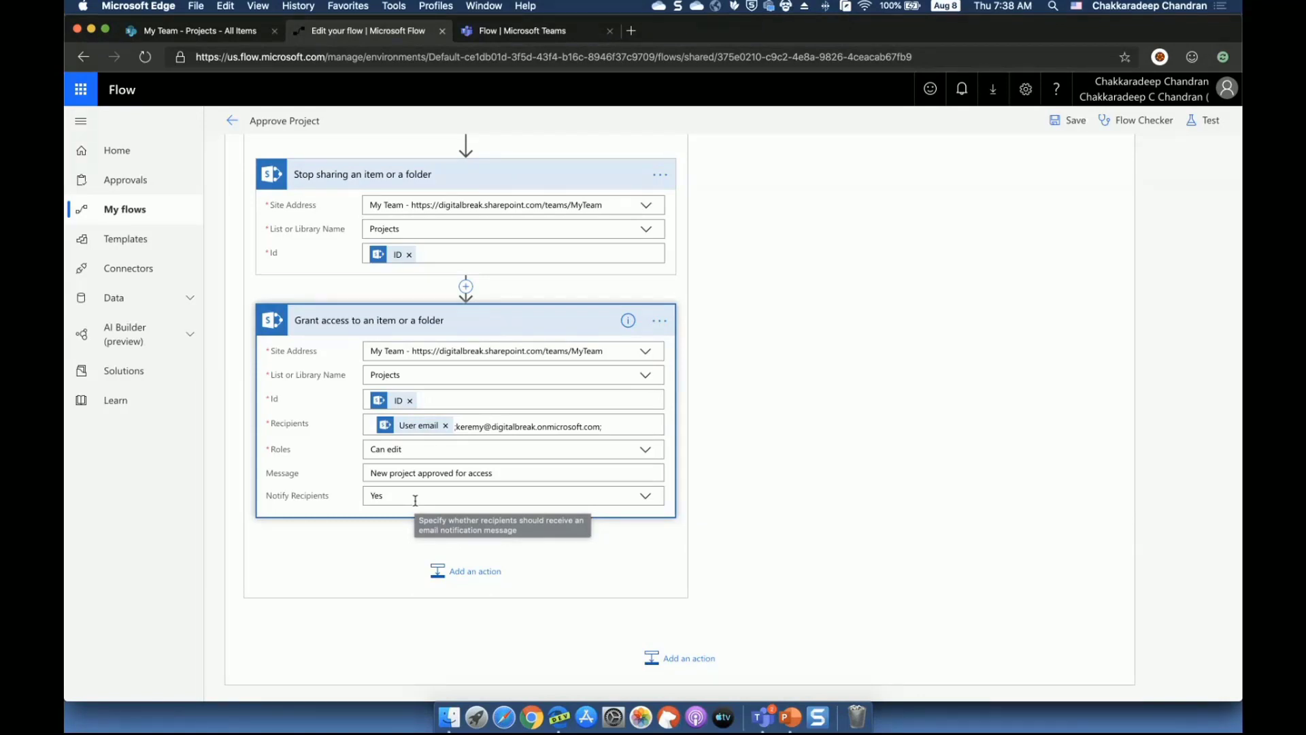
left_click(177, 31)
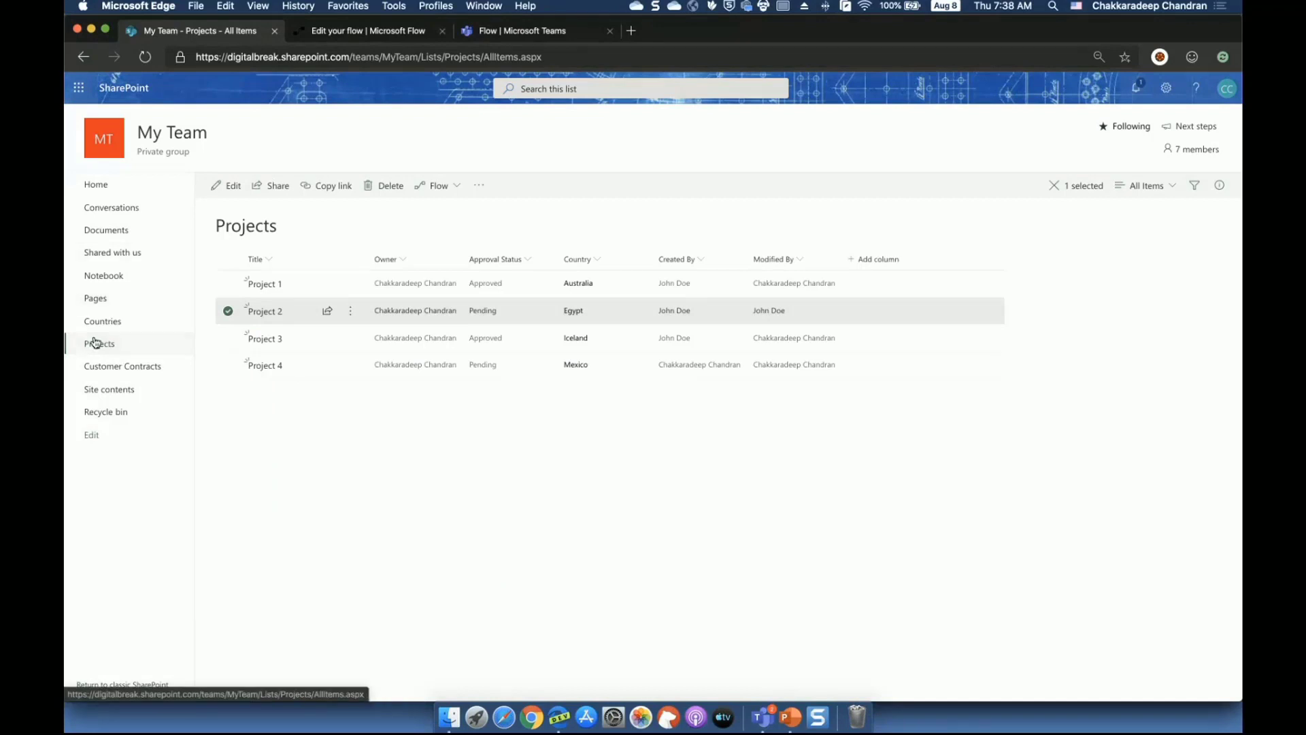
Confirm in the Approve/Reject dialog that Project 2 now reads Approved, then open its options menu
left_click(228, 311)
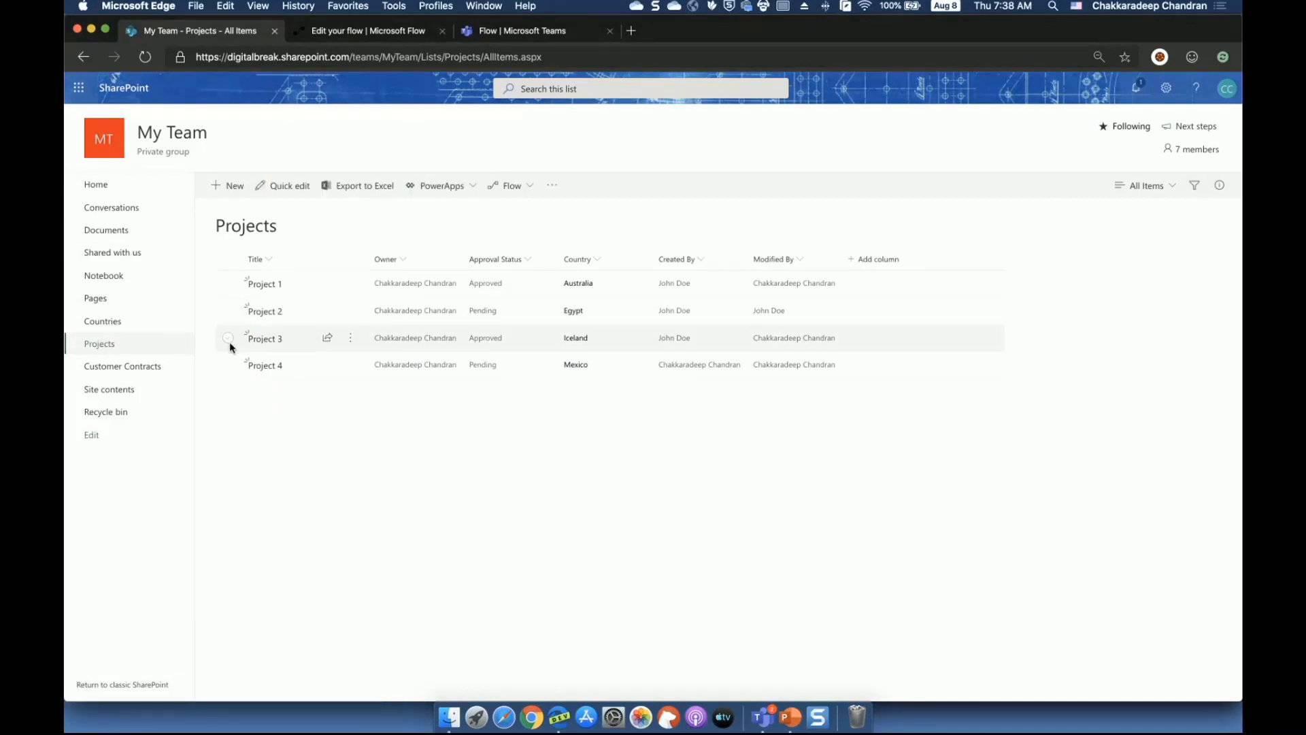
left_click(229, 311)
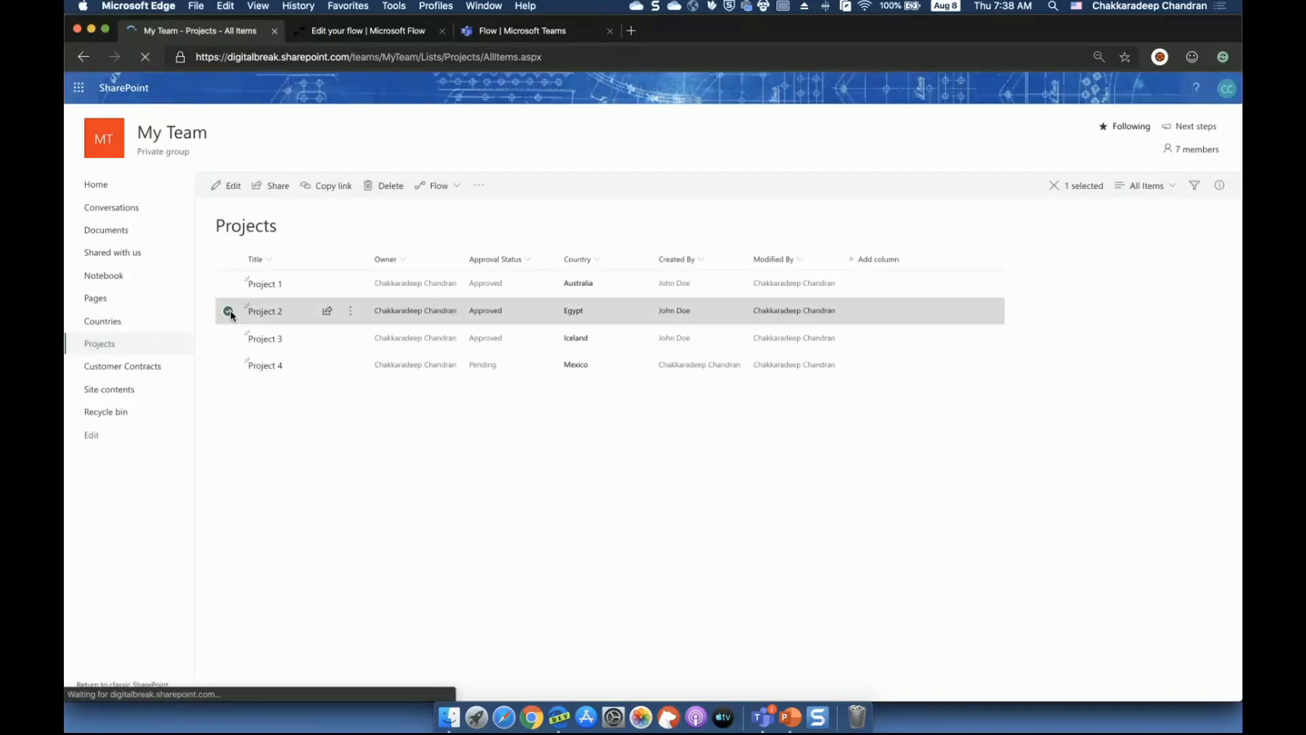
left_click(480, 189)
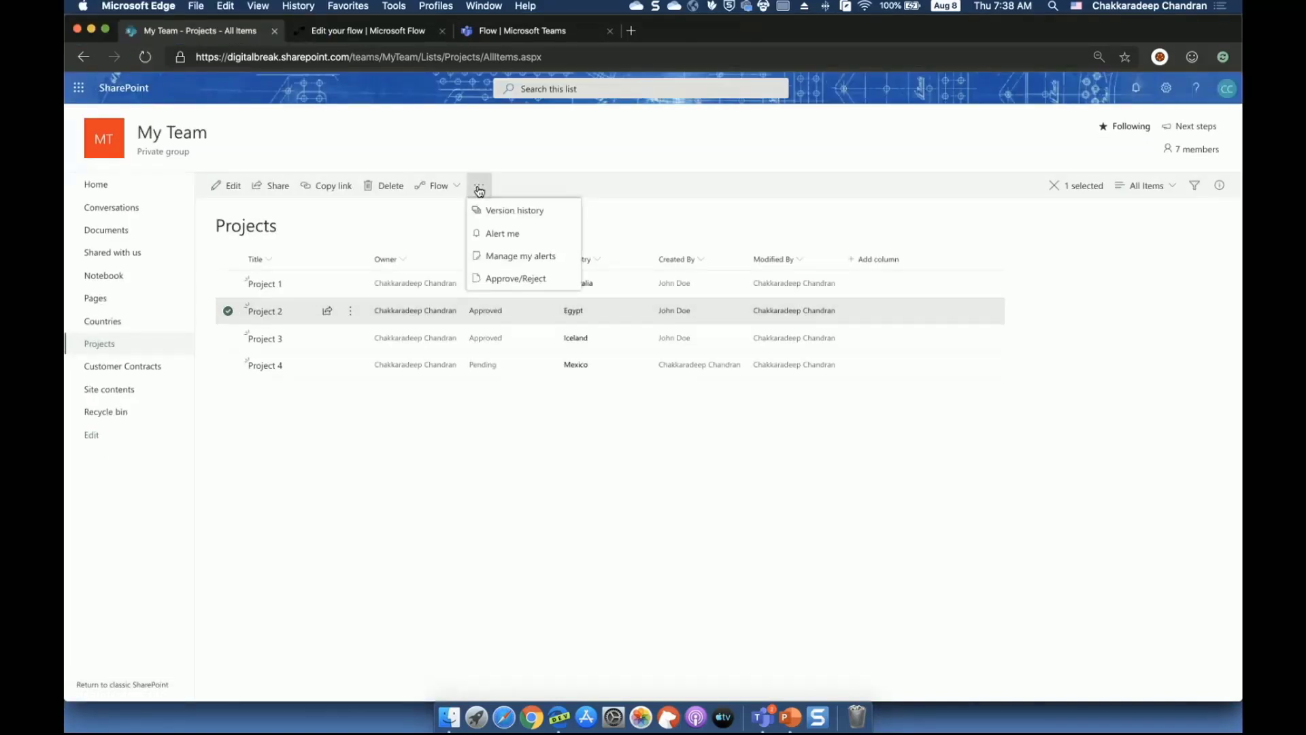
left_click(505, 284)
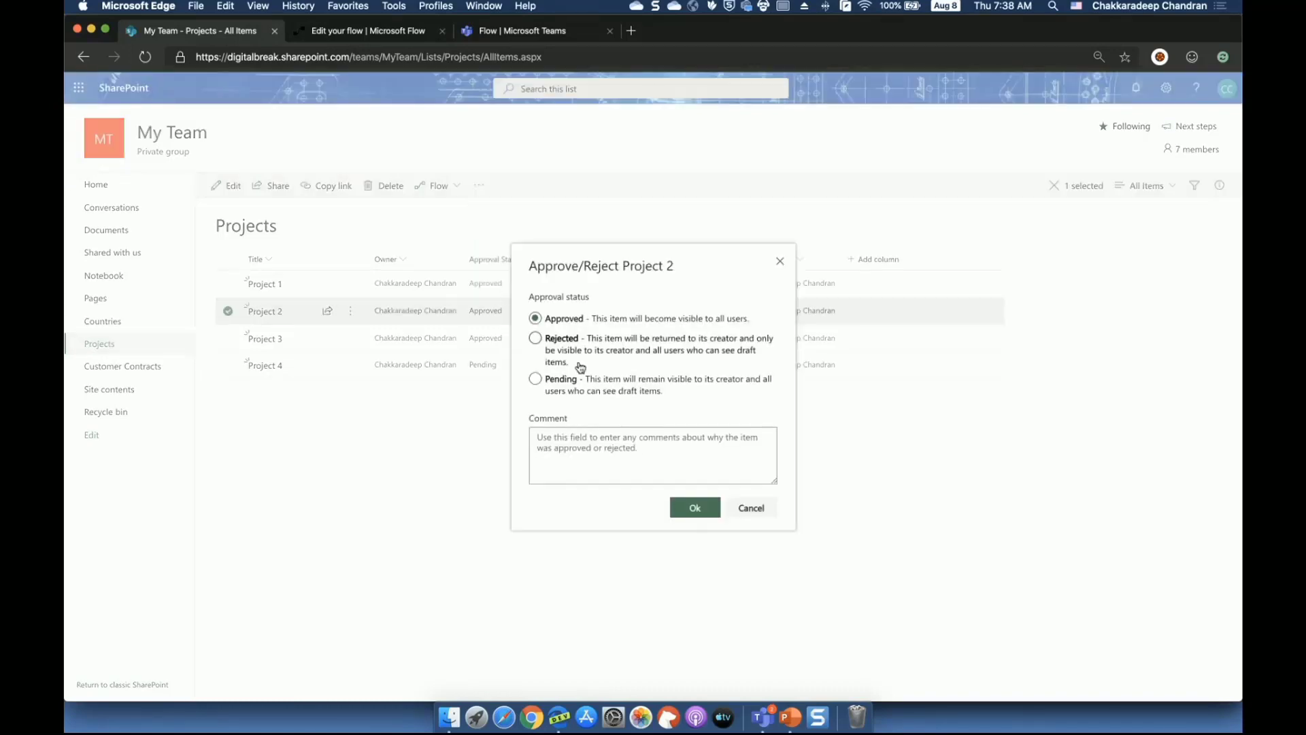
left_click(780, 261)
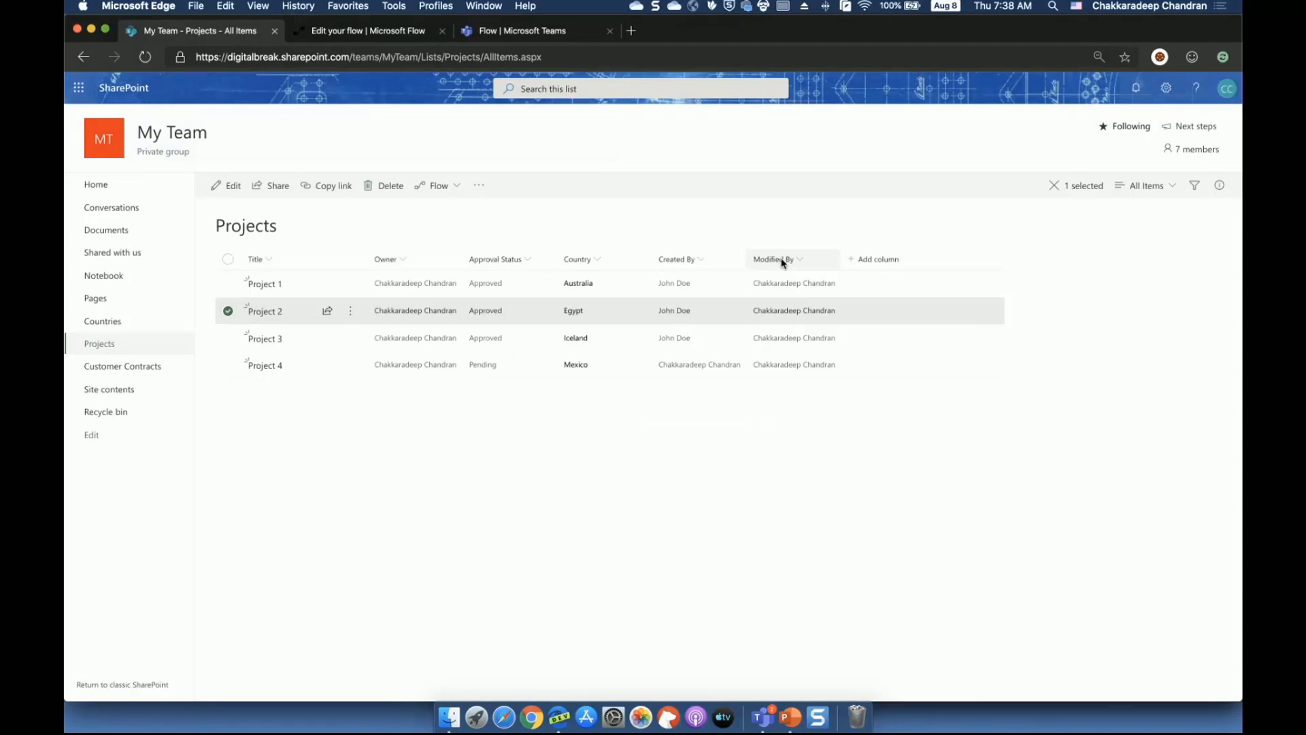
left_click(350, 311)
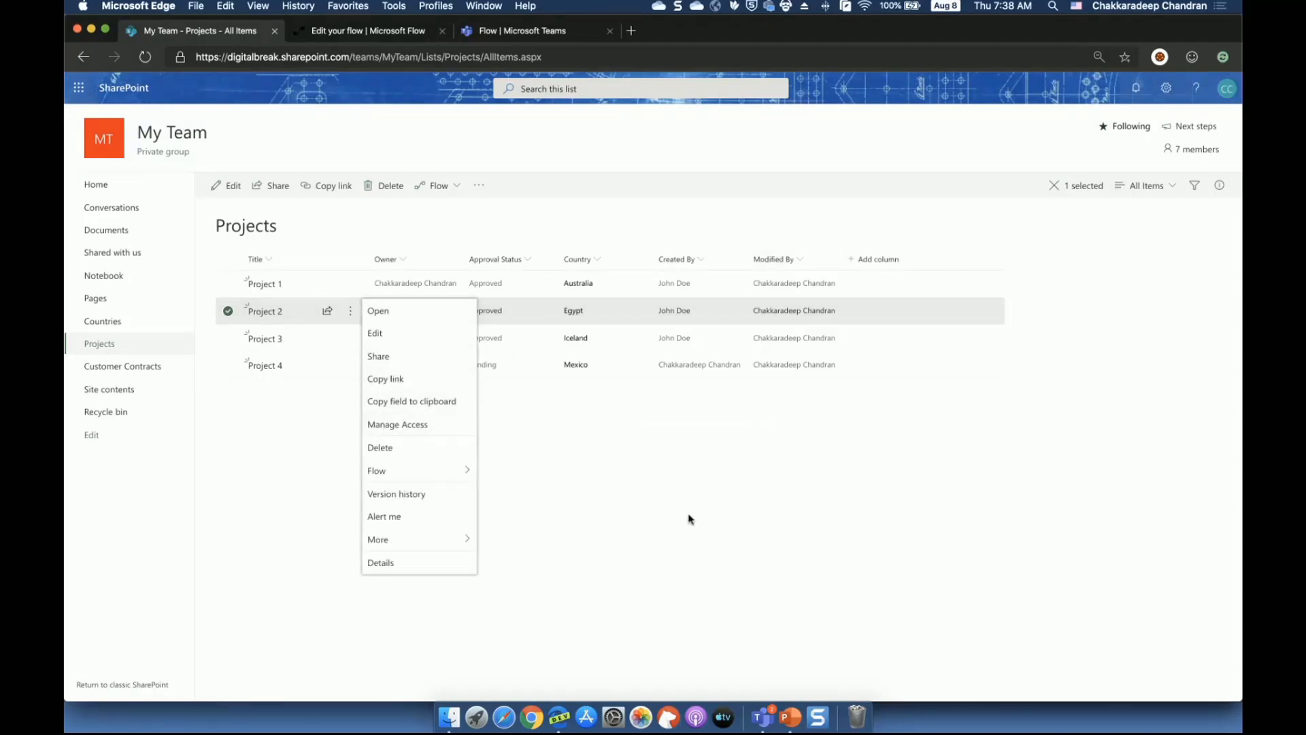
Open Project 2's details pane and its Manage access panel
left_click(1219, 185)
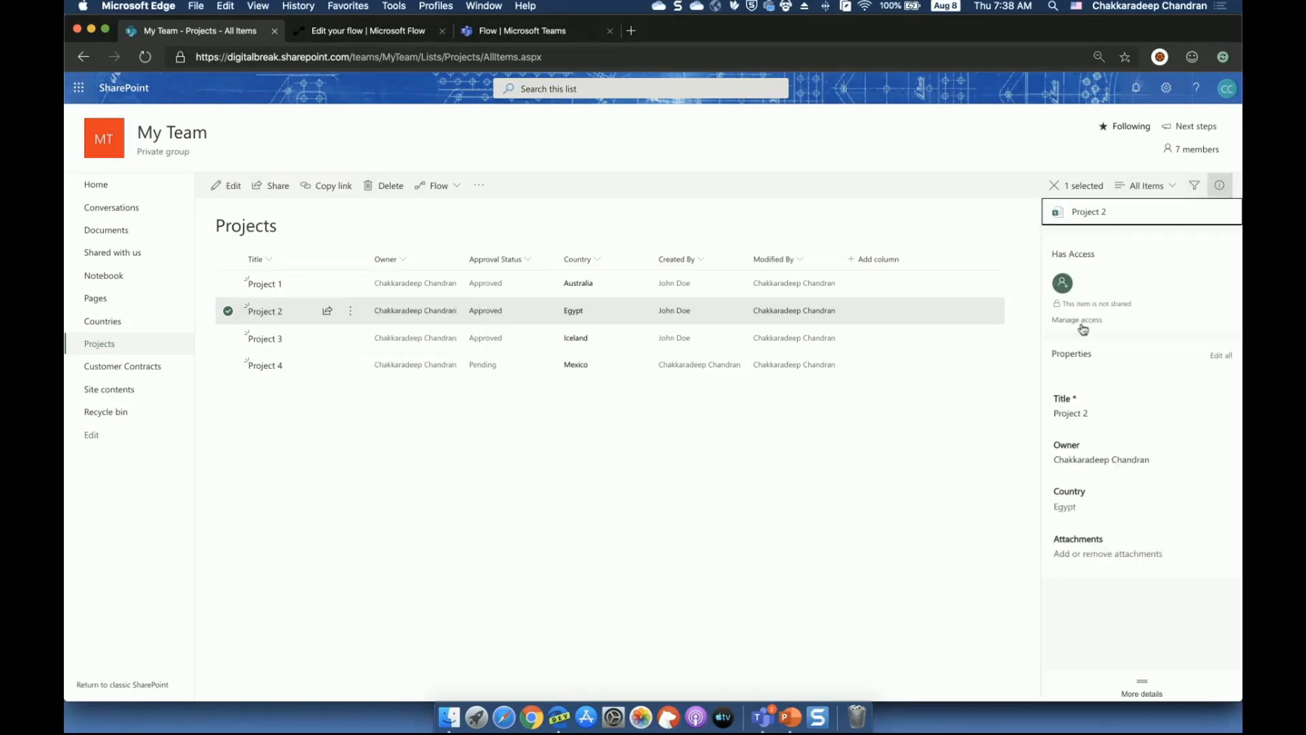
left_click(1082, 322)
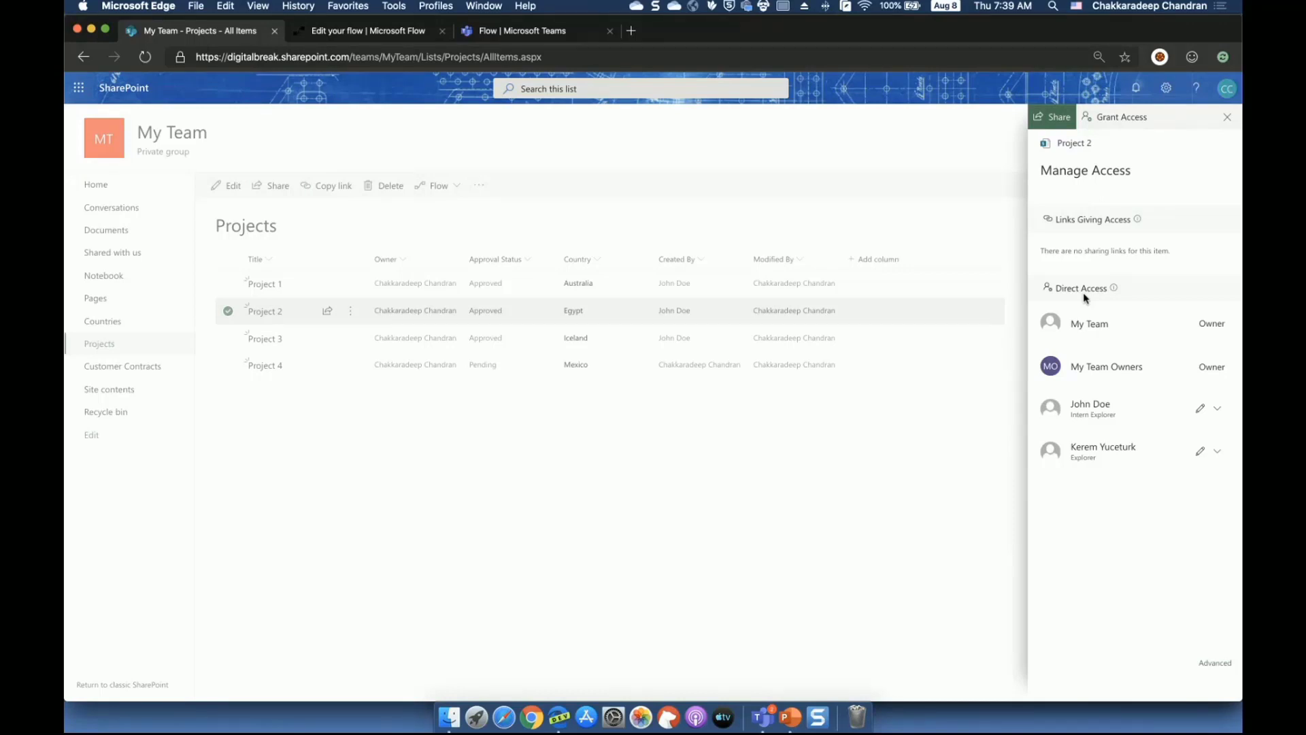
Open the Grant Access form for Project 2, keeping Can edit as the permission level
left_click(1121, 119)
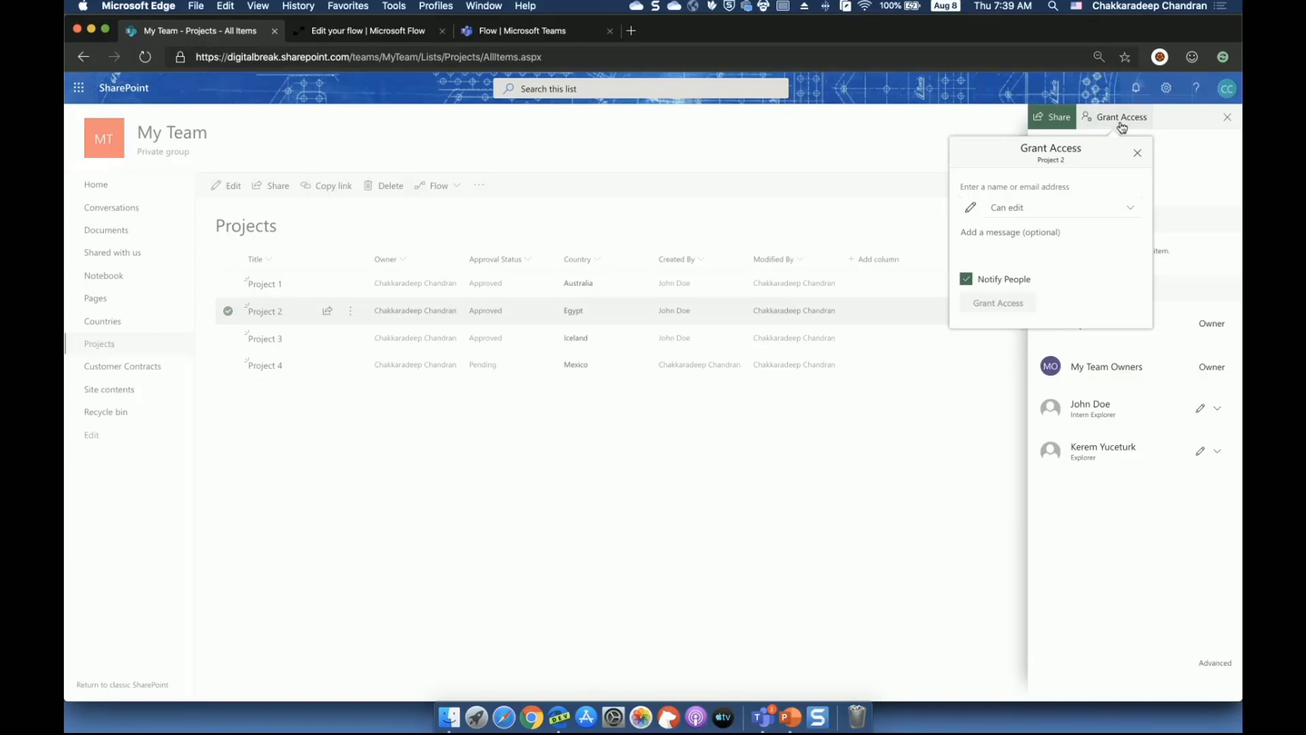
left_click(1126, 207)
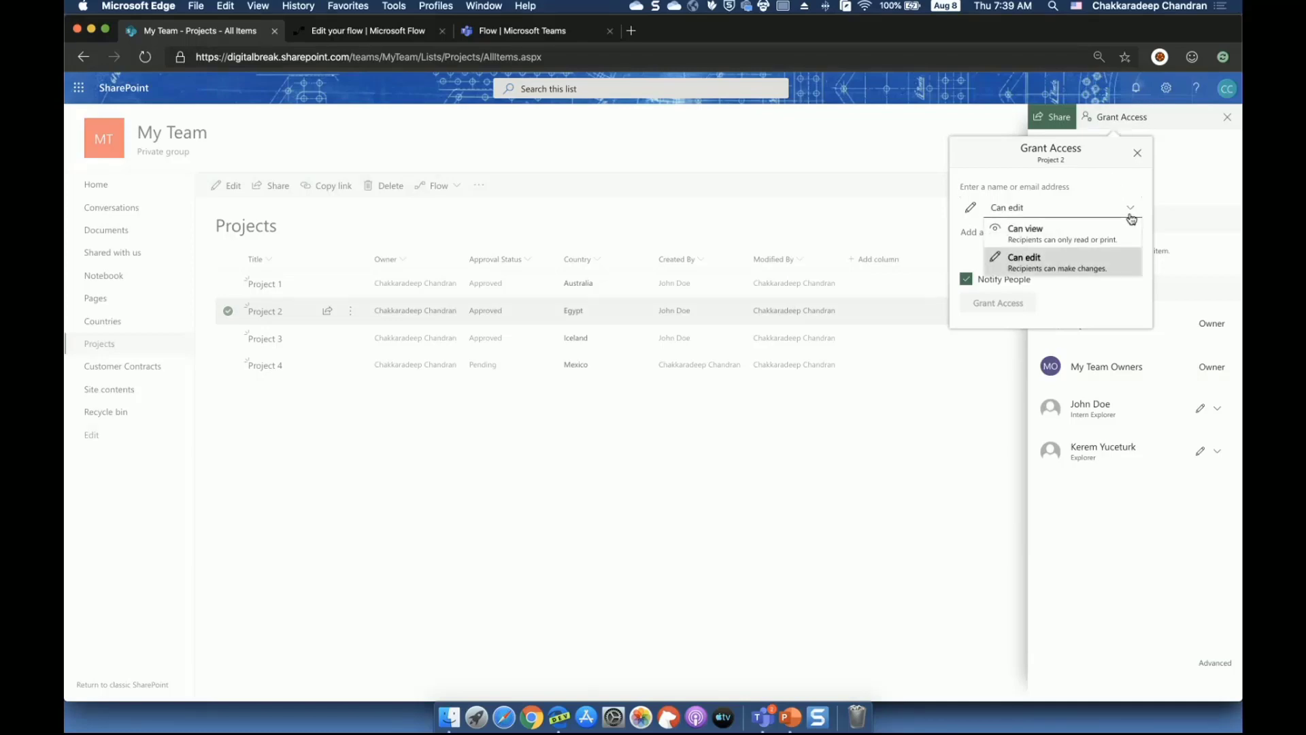
left_click(963, 224)
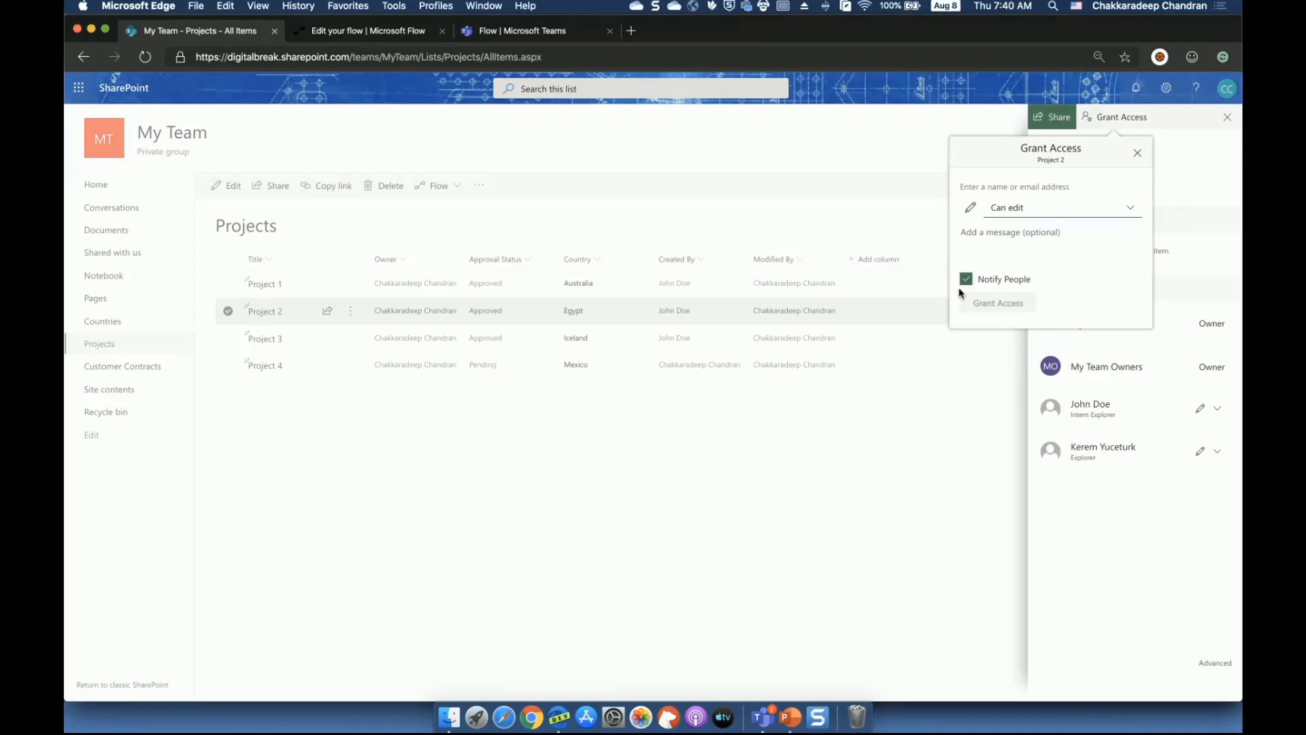
Enter 'my team' in the name field to view suggestions, then close the access panels without granting
left_click(1006, 185)
type("my team")
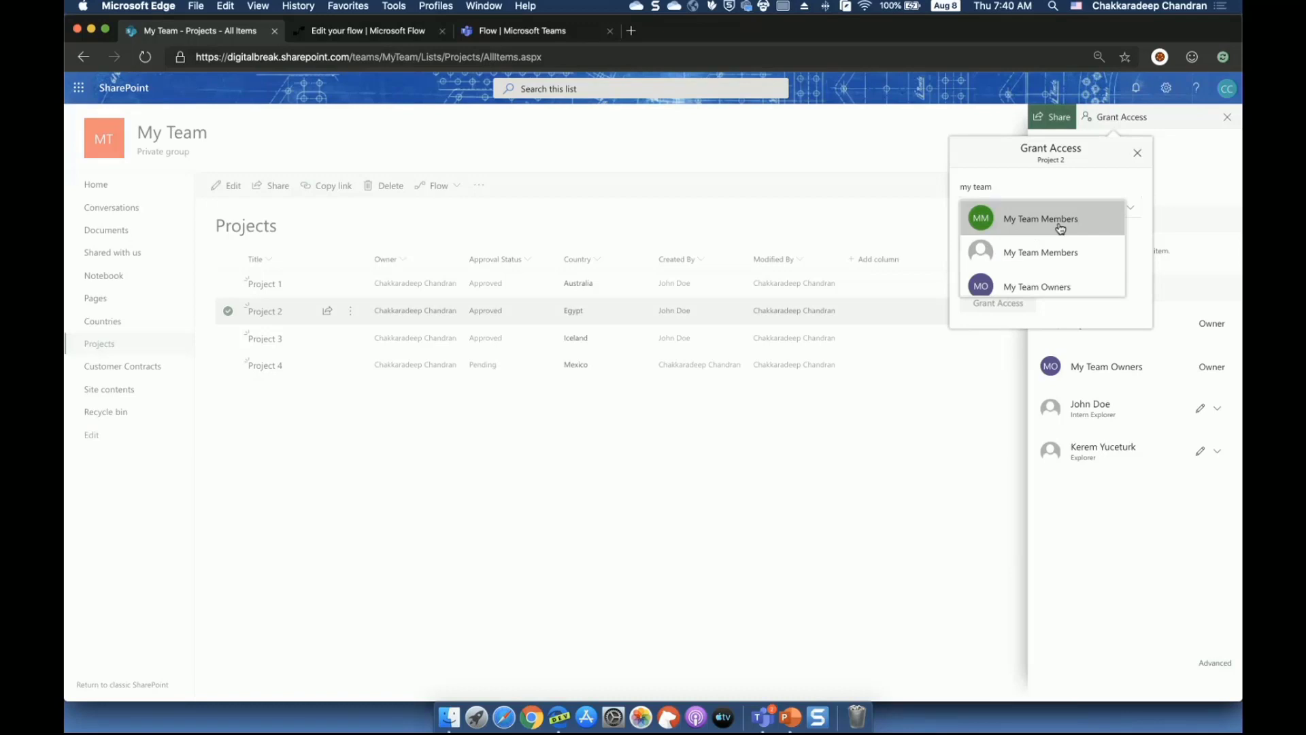
scroll(1063, 286, "down", 1)
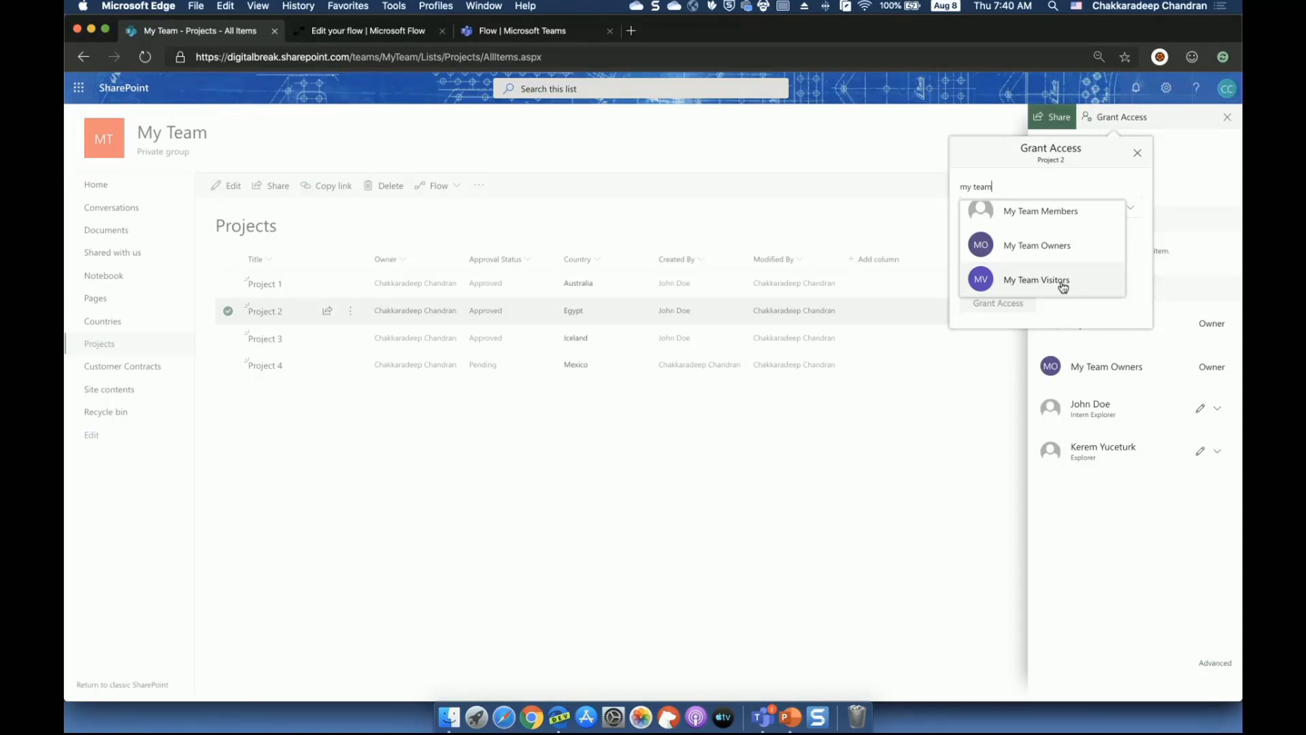
left_click(940, 468)
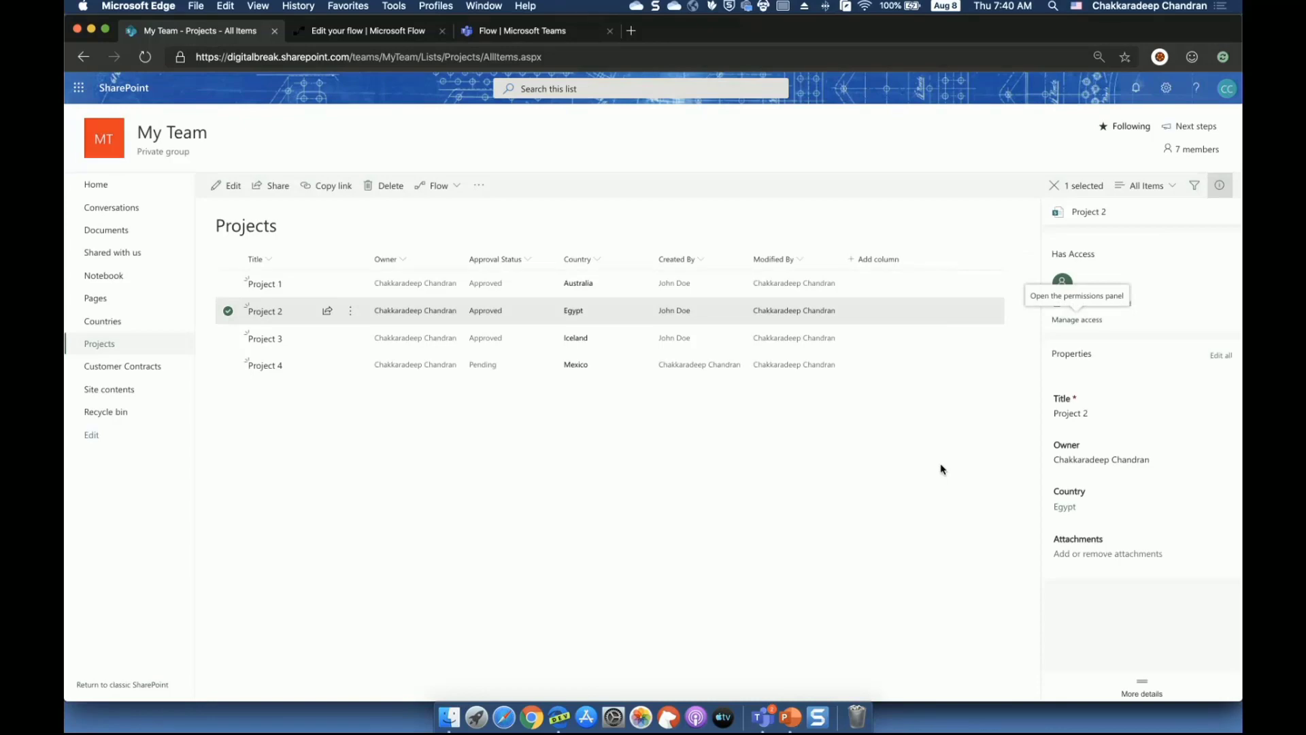
Back in the flow editor, add a SharePoint Create new folder action under If no
left_click(367, 31)
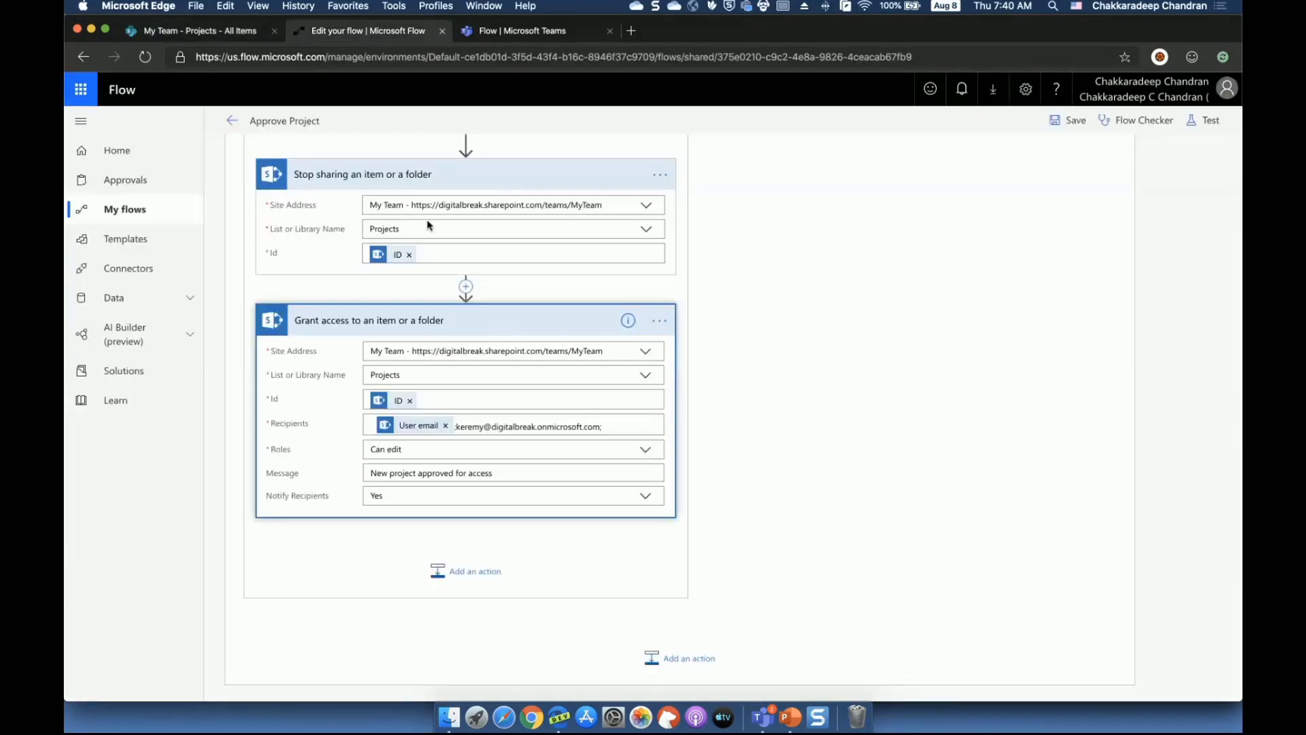
scroll(837, 359, "up", 10)
left_click(913, 374)
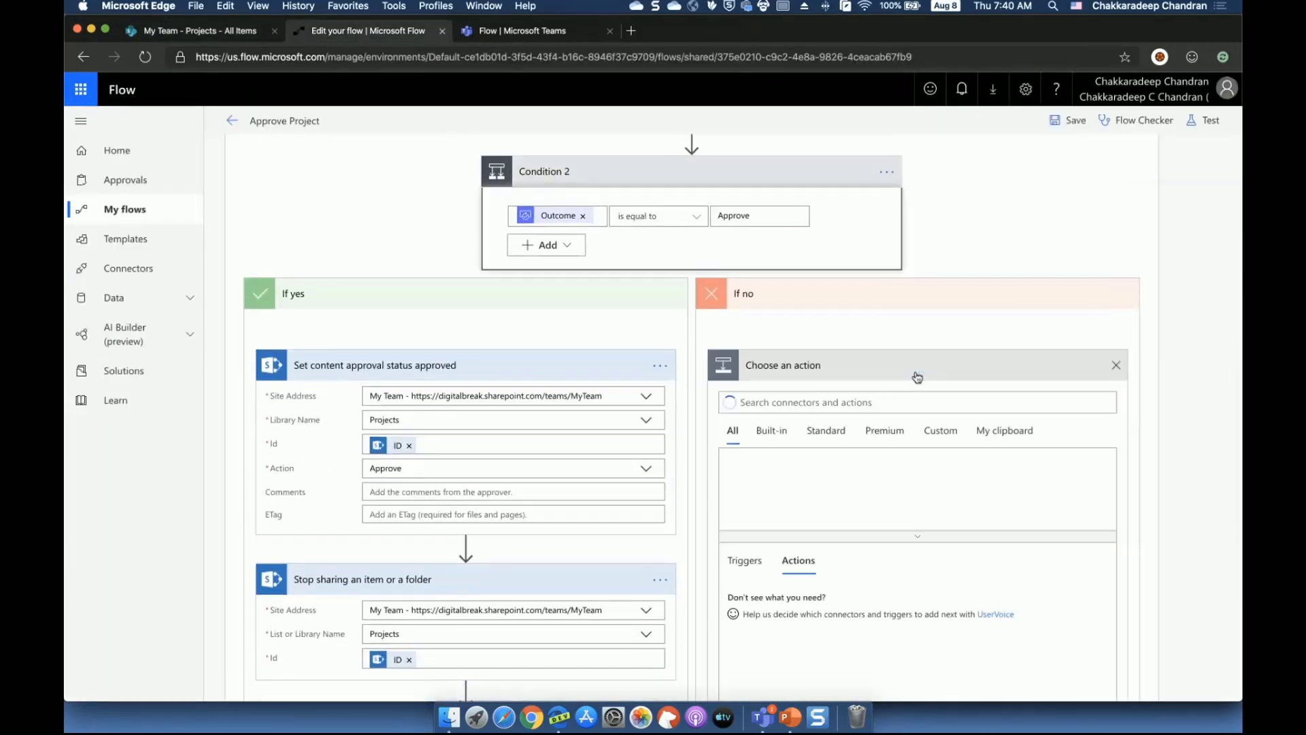
left_click(864, 402)
type("create folder")
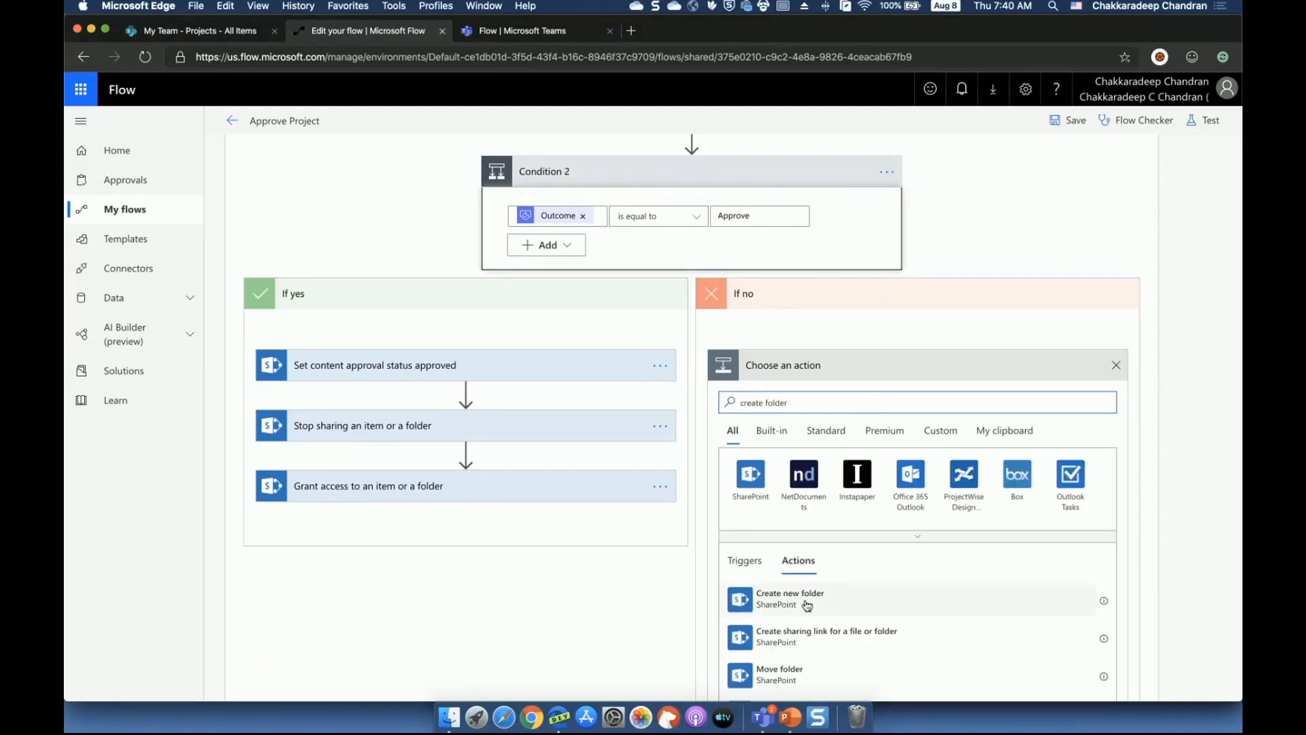
left_click(835, 610)
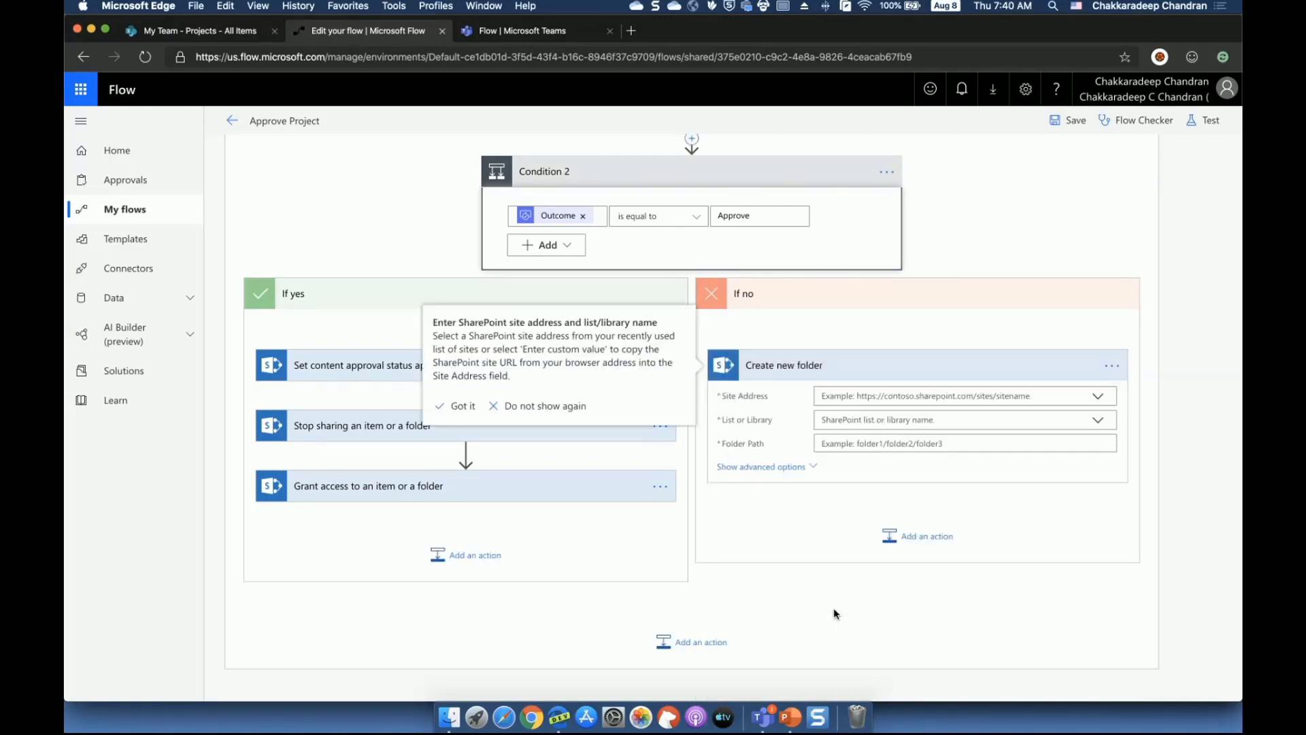
Set the Create new folder action's Folder Path to folder1/folder2/folder3
left_click(509, 406)
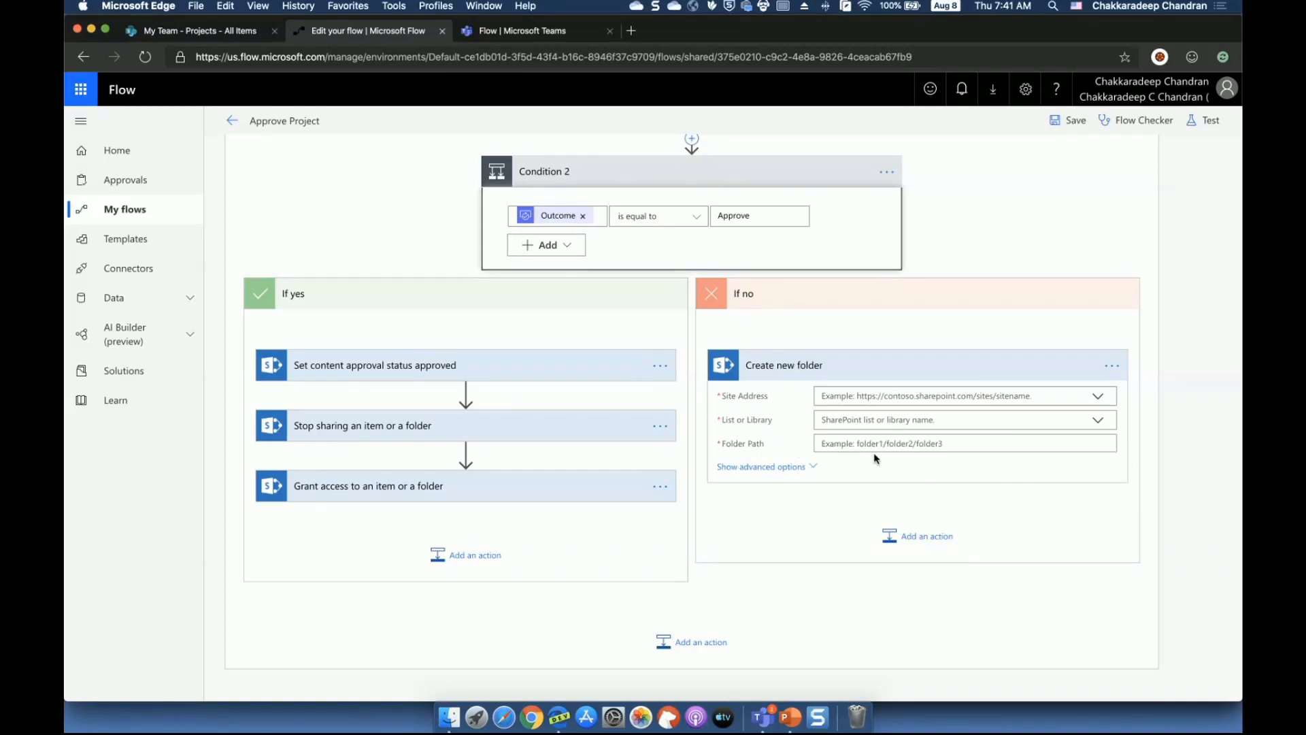
left_click(955, 447)
type("fold")
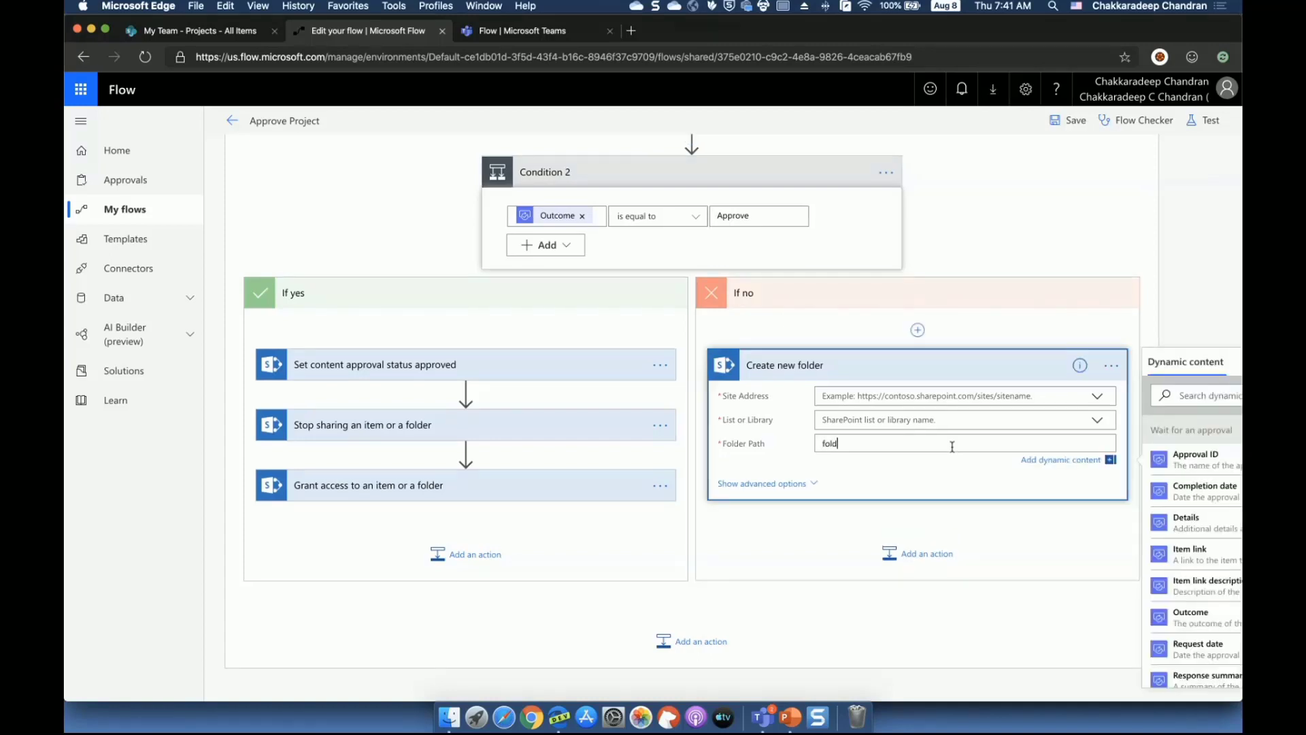
type("er1/folder2/folder3")
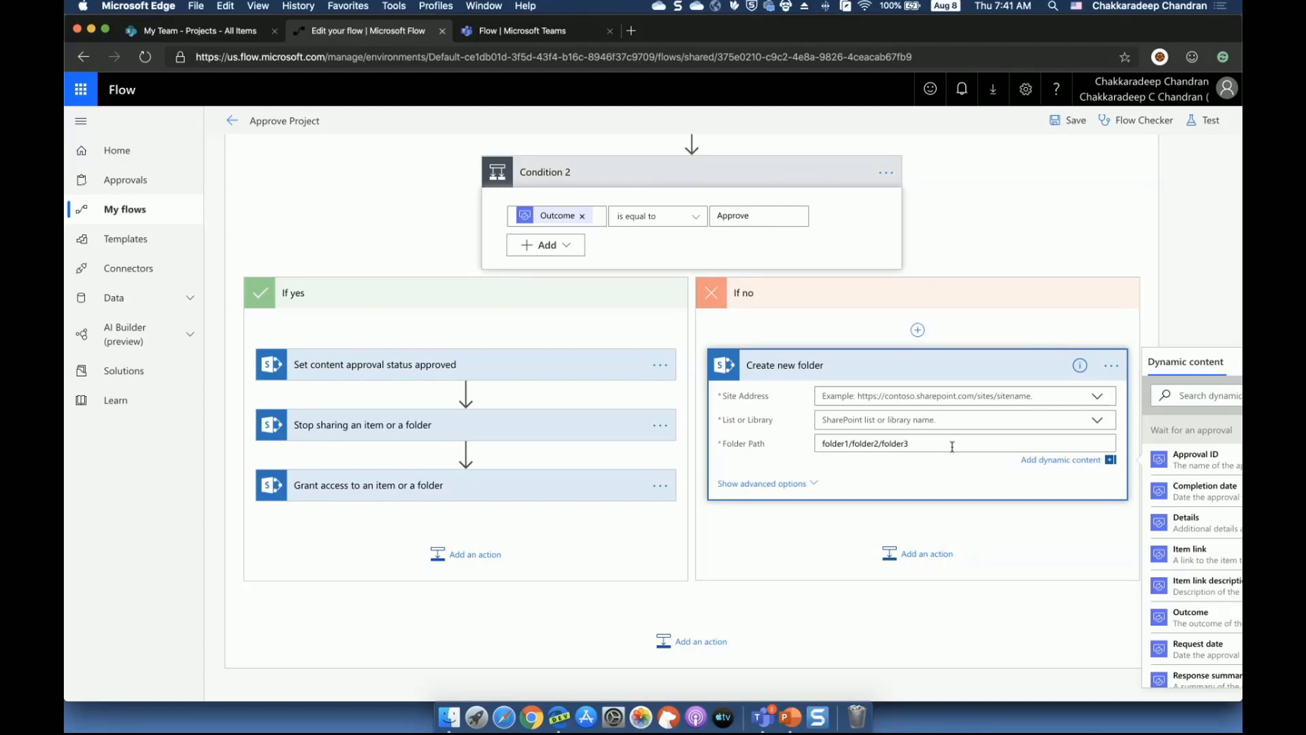
Delete the folder1/folder2/folder3 text from the Folder Path field
key("BackSpace")
key("BackSpace")
key("BackSpace")
key("BackSpace")
key("BackSpace")
key("BackSpace")
key("BackSpace")
key("BackSpace")
key("BackSpace")
key("BackSpace")
key("BackSpace")
key("BackSpace")
key("BackSpace")
key("BackSpace")
key("BackSpace")
key("BackSpace")
key("BackSpace")
key("BackSpace")
key("BackSpace")
key("BackSpace")
key("BackSpace")
key("BackSpace")
key("BackSpace")
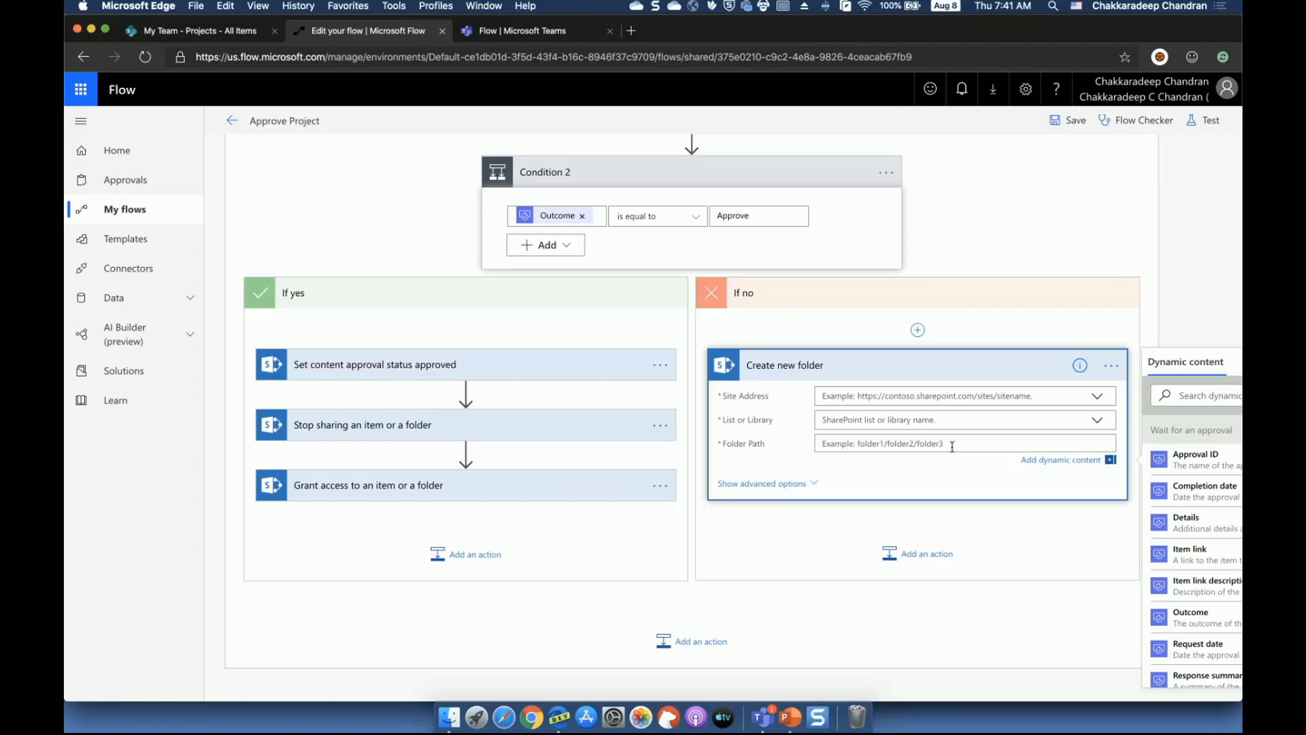